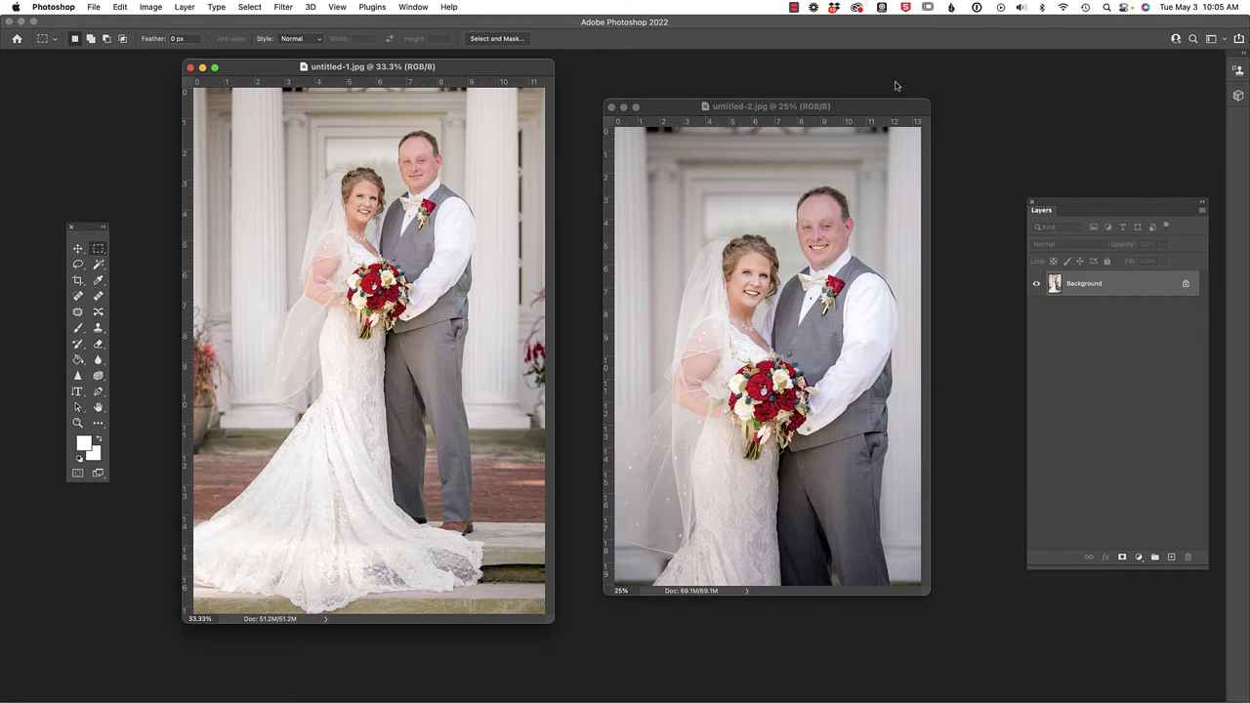
# Step: Marquee-select the groom's head and shoulders in untitled-2.jpg and copy the selection to a new layer
pyautogui.click(840, 104)
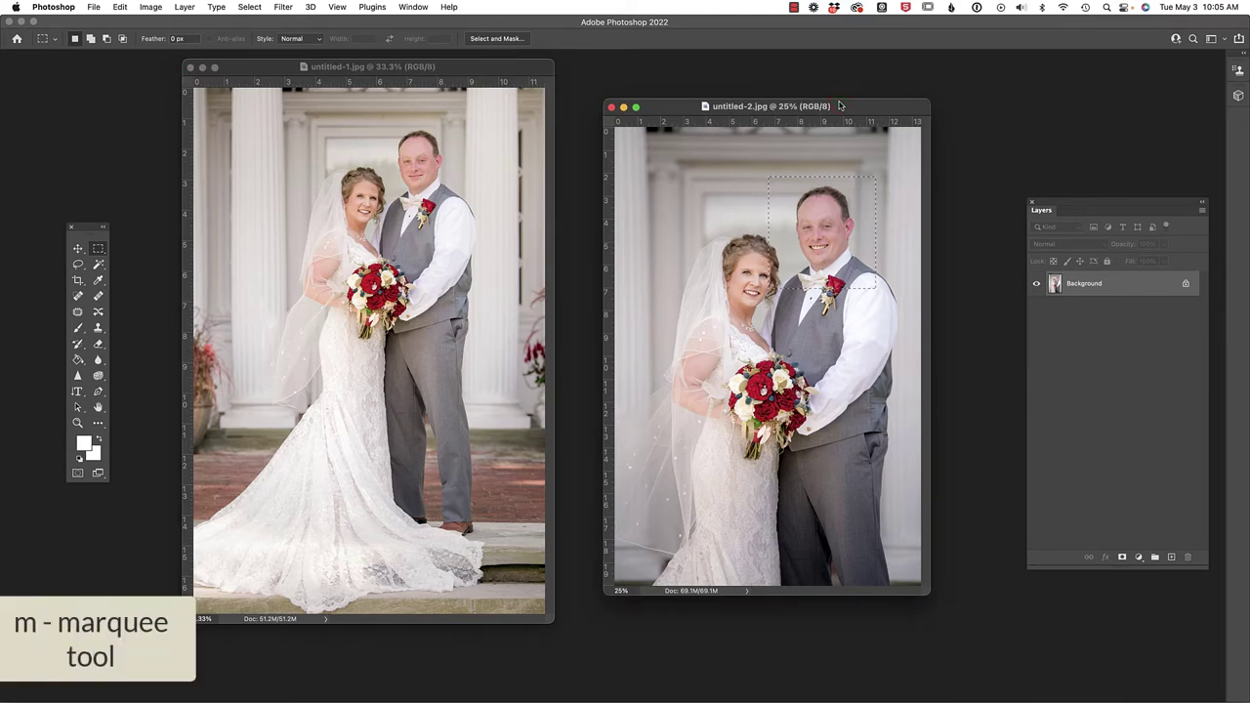
pyautogui.press('super+d')
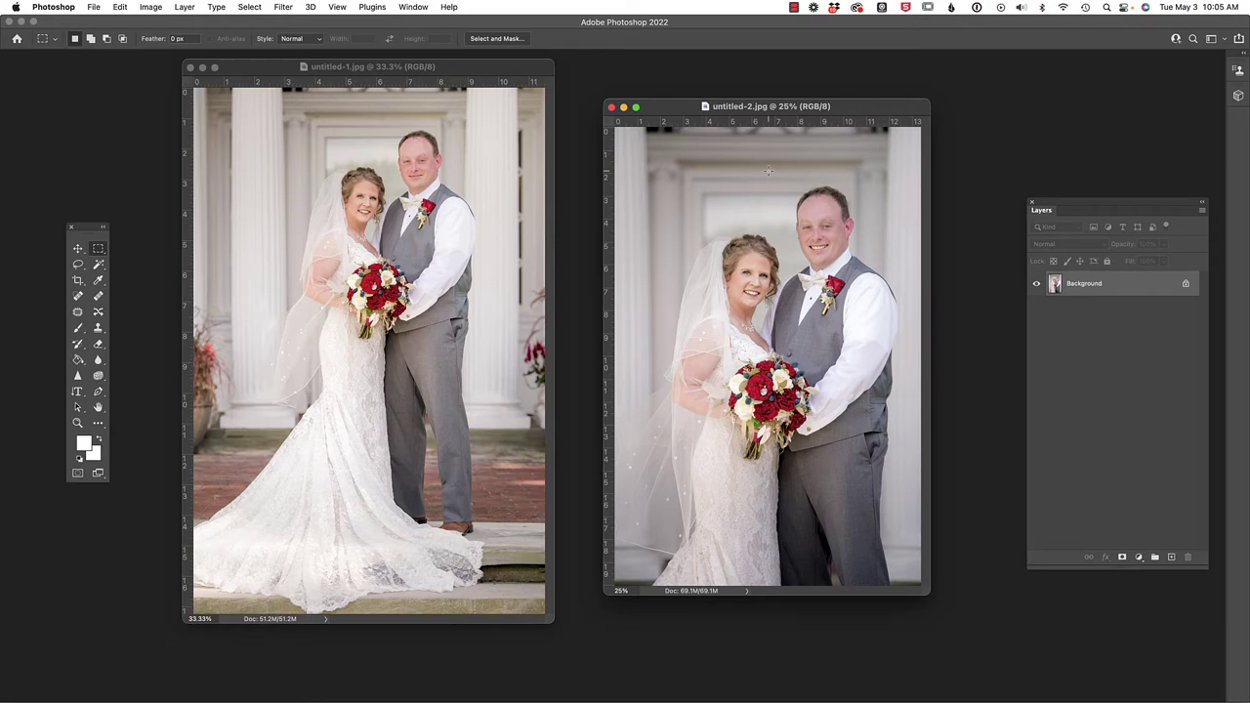
pyautogui.moveTo(769, 171); pyautogui.dragTo(879, 295)
pyautogui.rightClick(843, 245)
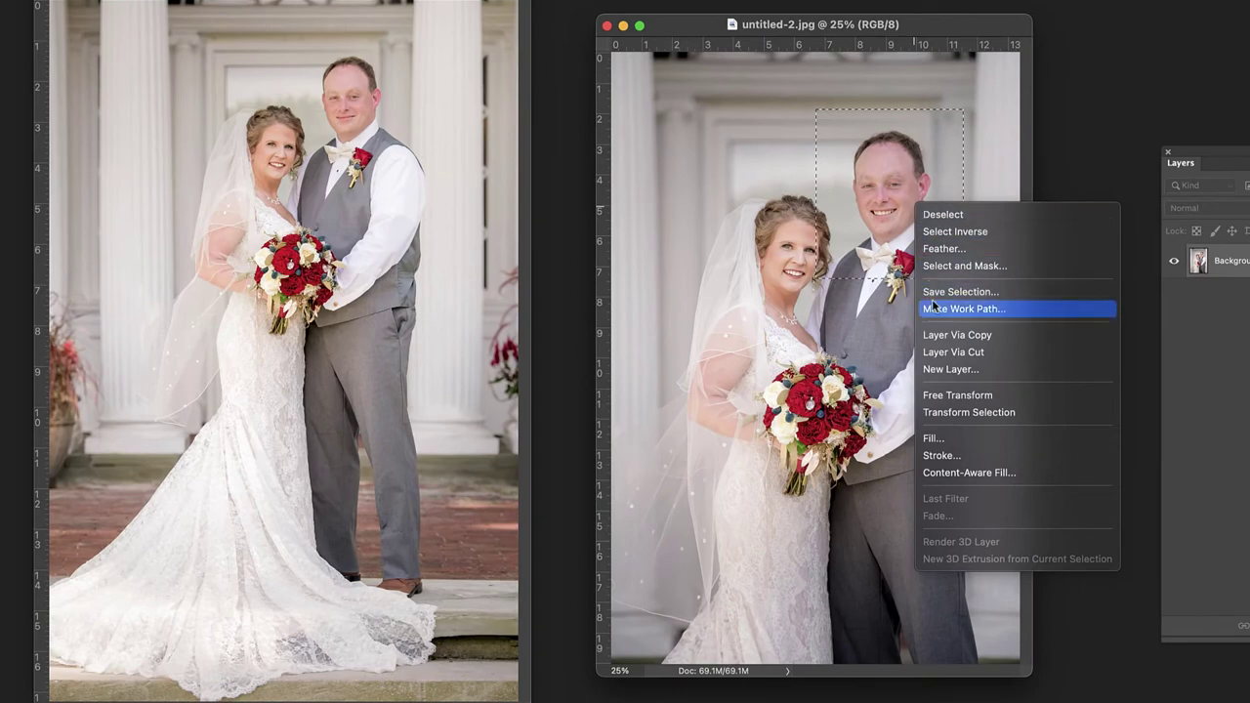
pyautogui.click(937, 334)
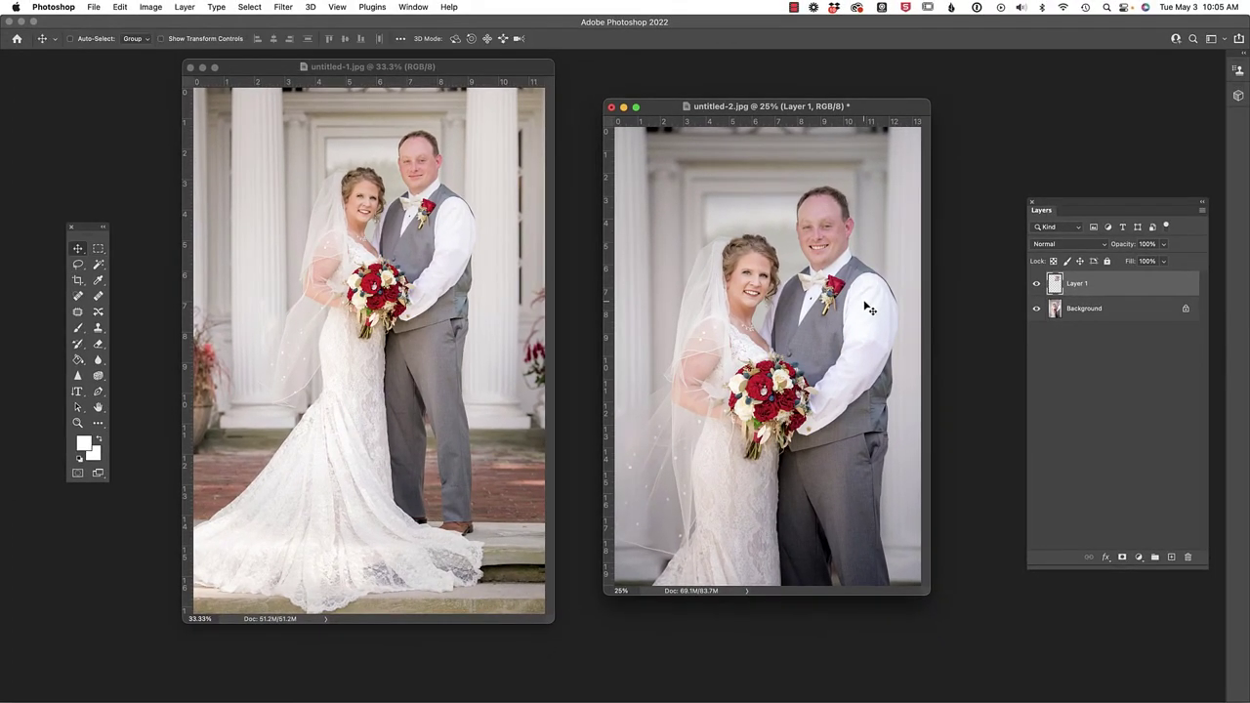
# Step: Move the copied groom layer from untitled-2.jpg into untitled-1.jpg and close untitled-2.jpg
pyautogui.click(843, 264)
pyautogui.moveTo(387, 208); pyautogui.dragTo(395, 213)
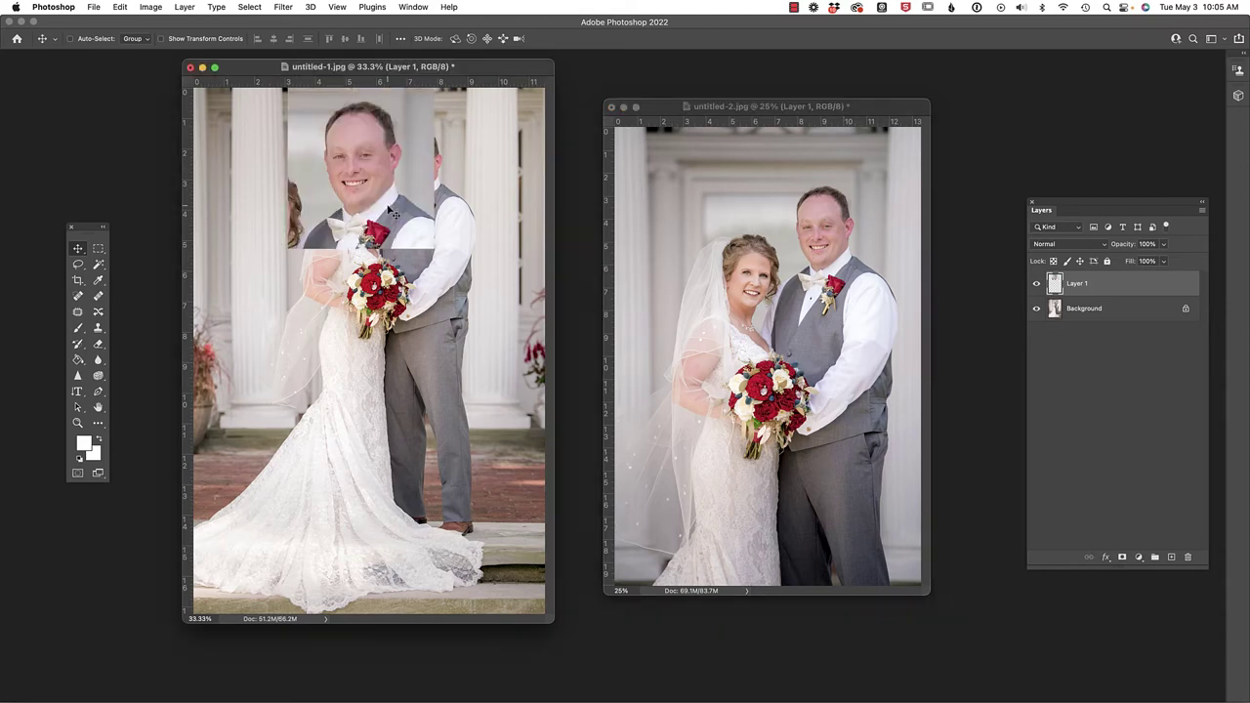
pyautogui.click(740, 108)
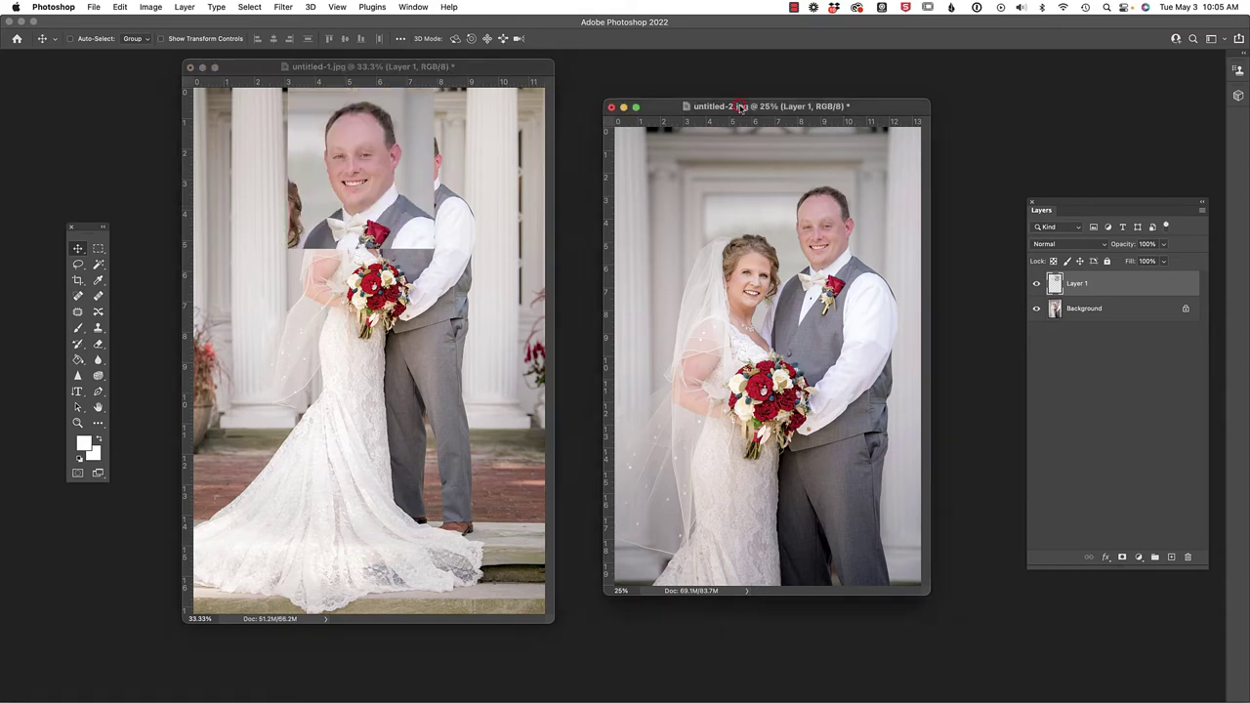
pyautogui.click(611, 107)
pyautogui.click(618, 275)
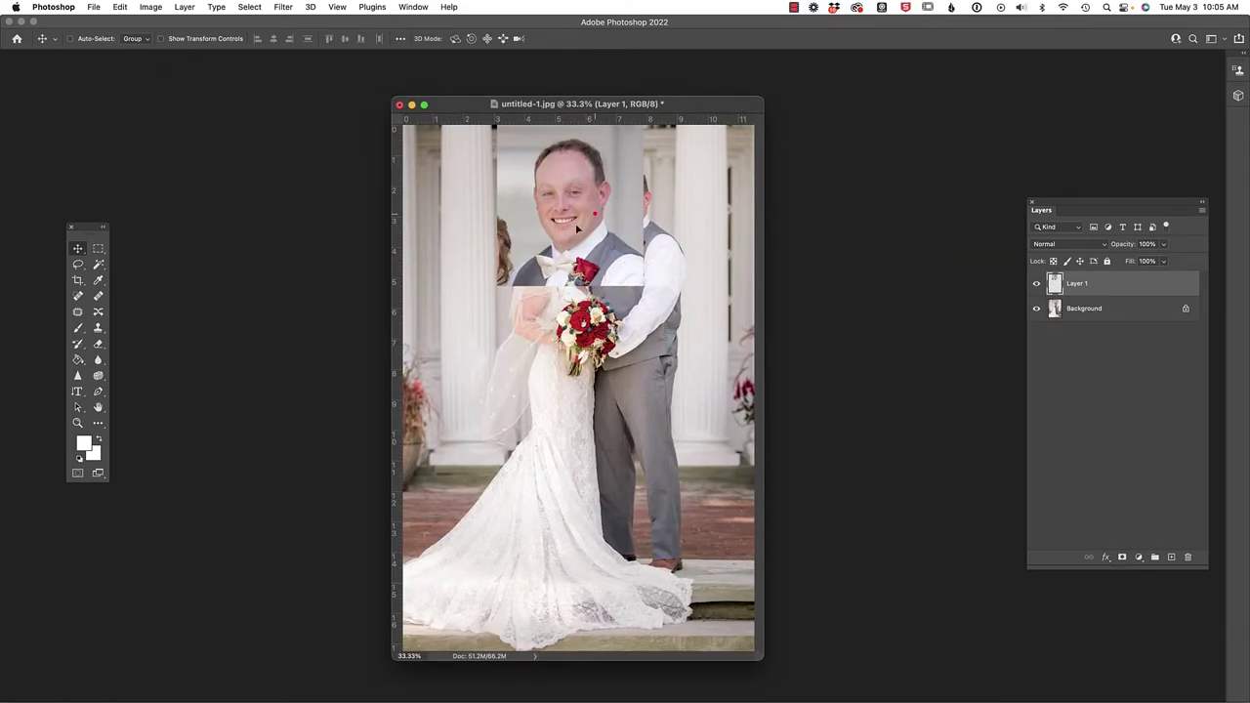
# Step: Lower Layer 1's opacity to 67% and position it roughly over the groom's head in the full-length photo
pyautogui.moveTo(577, 229); pyautogui.dragTo(551, 246)
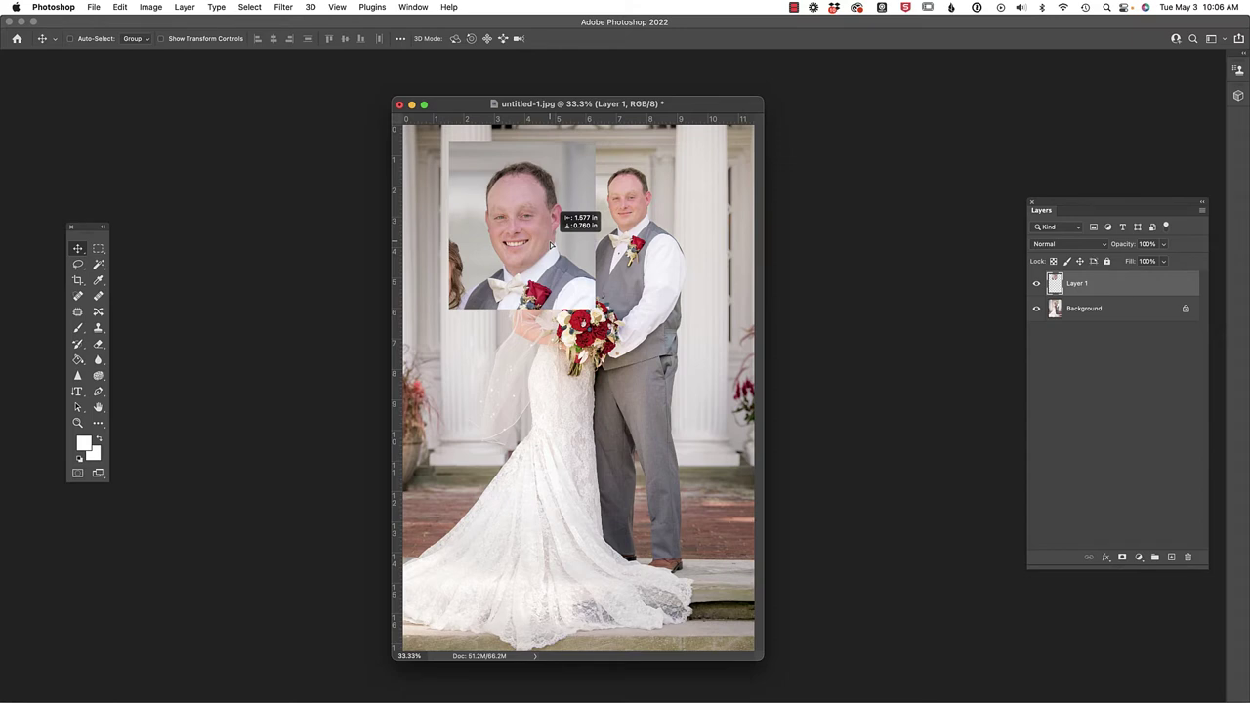
pyautogui.moveTo(552, 247); pyautogui.dragTo(551, 246)
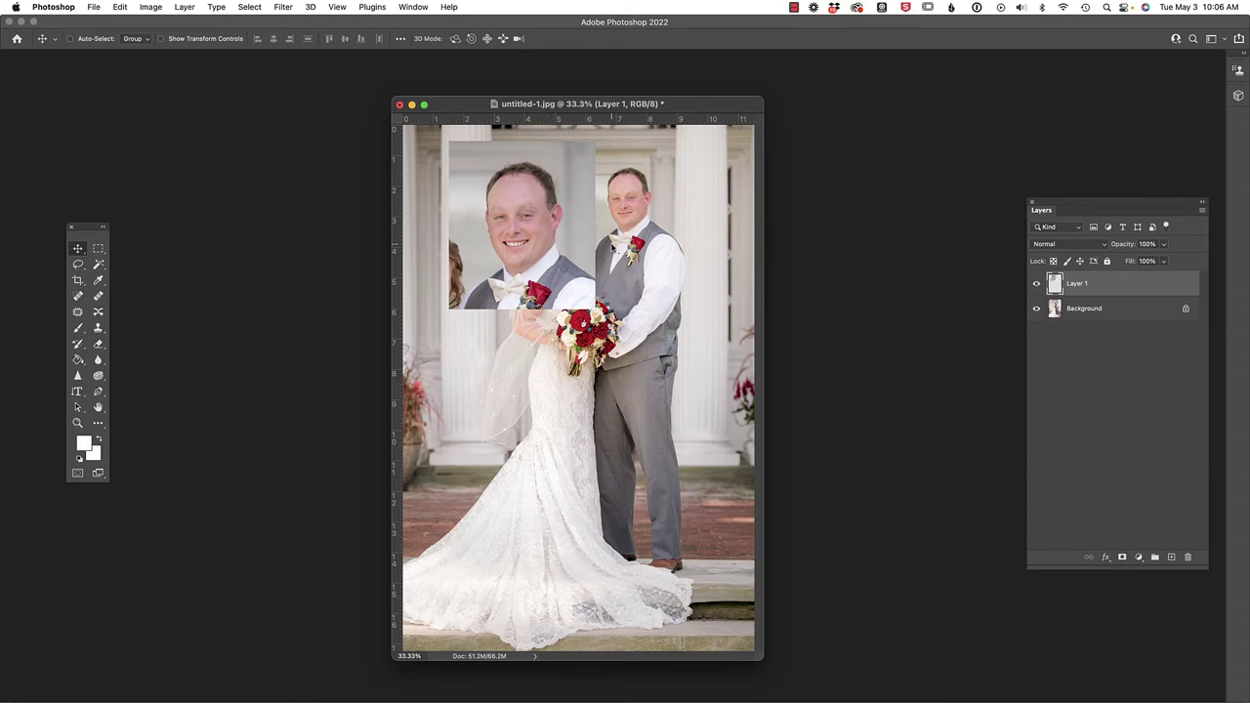
pyautogui.moveTo(1134, 245); pyautogui.dragTo(1113, 246)
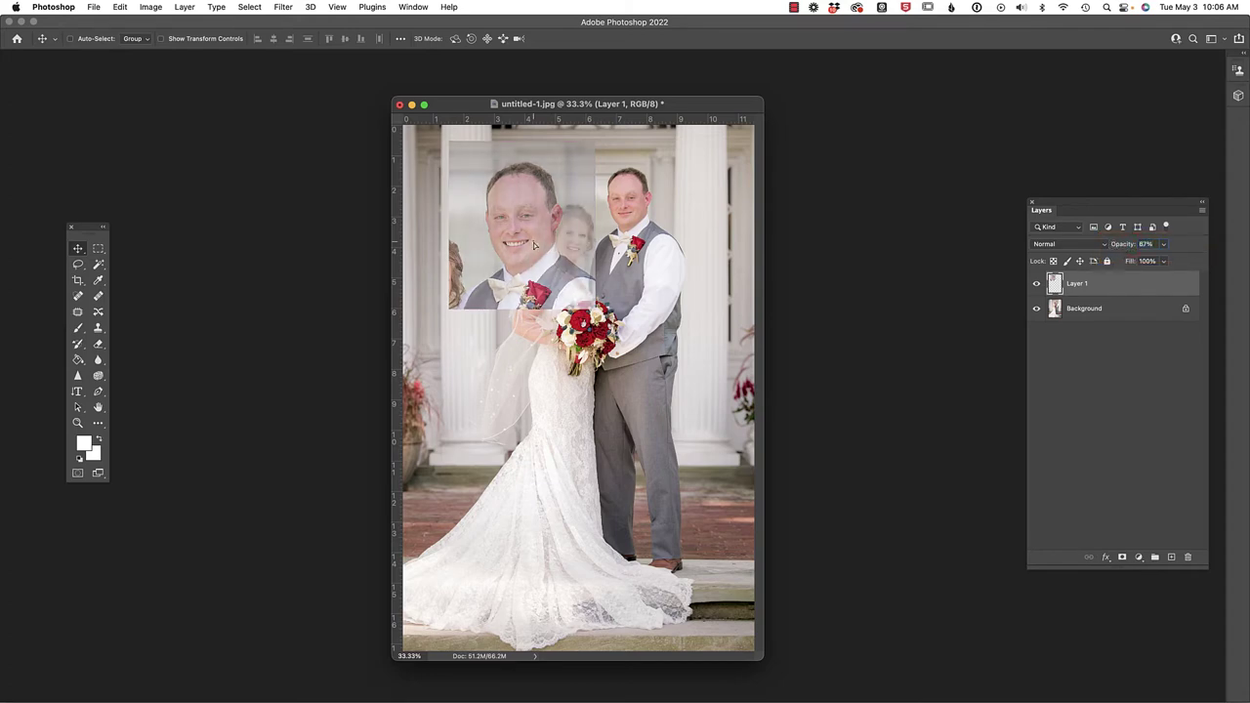
pyautogui.moveTo(538, 246); pyautogui.dragTo(640, 256)
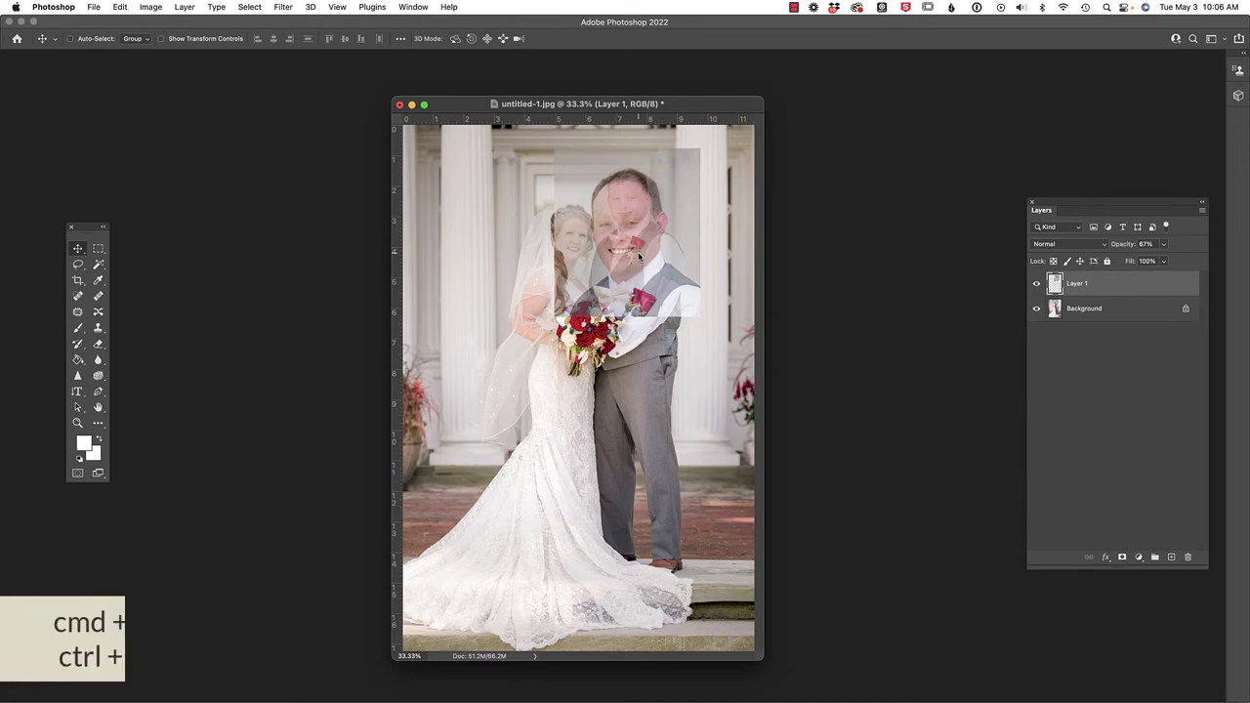
# Step: Scale Layer 1 proportionally to about 58%, align its head and bow tie with the groom underneath, and set its opacity to 82%
pyautogui.press('super+plus')
pyautogui.press('super+plus')
pyautogui.press('super+plus')
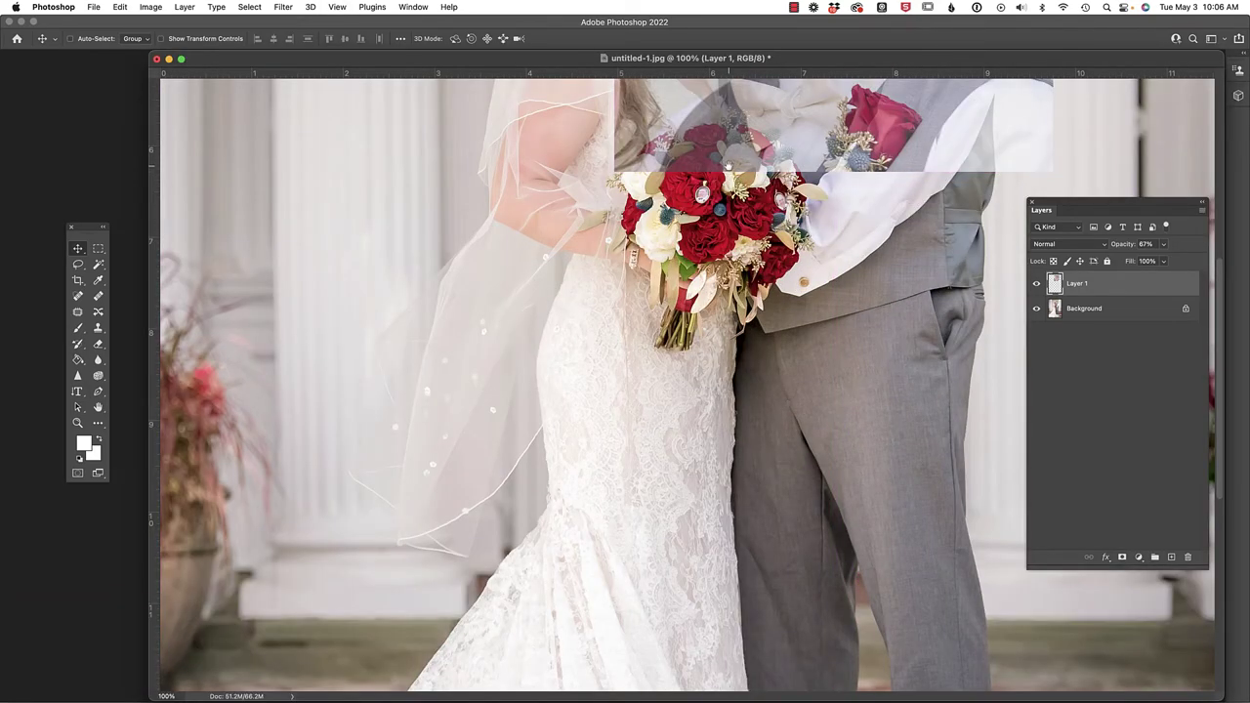
pyautogui.scroll(5, 548, 366)
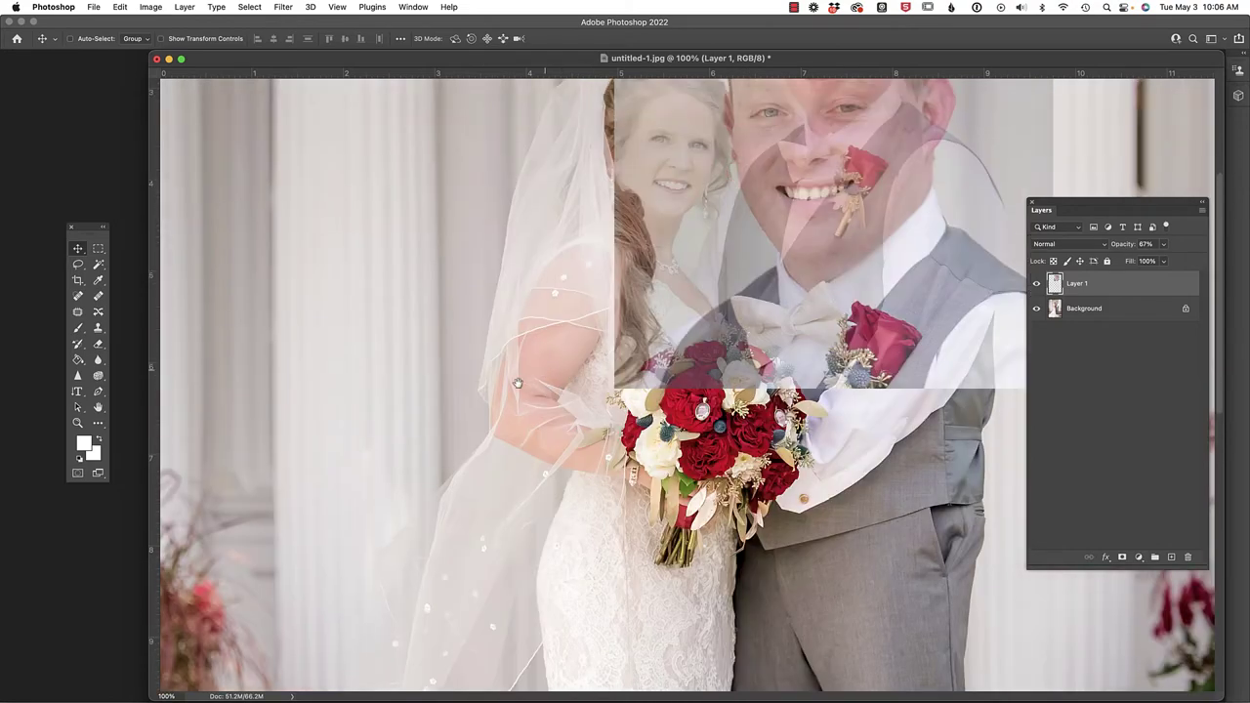
pyautogui.scroll(3, 517, 385)
pyautogui.scroll(3, 500, 513)
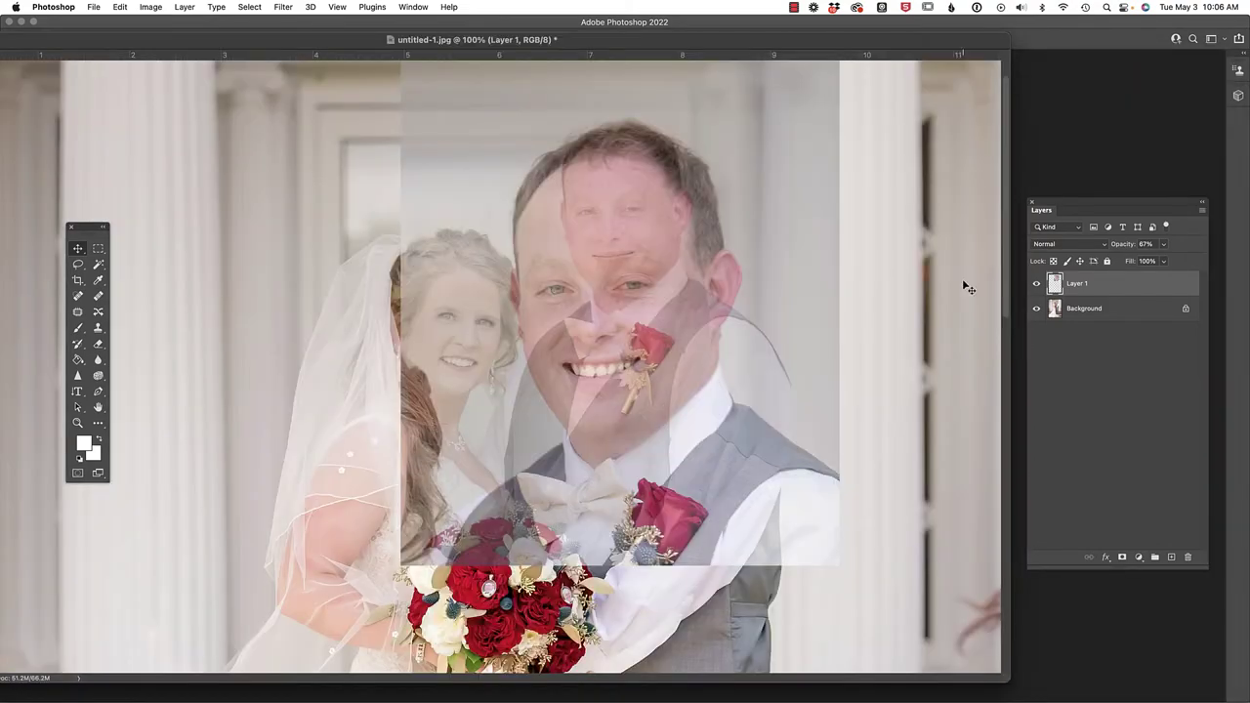
pyautogui.press('super+t')
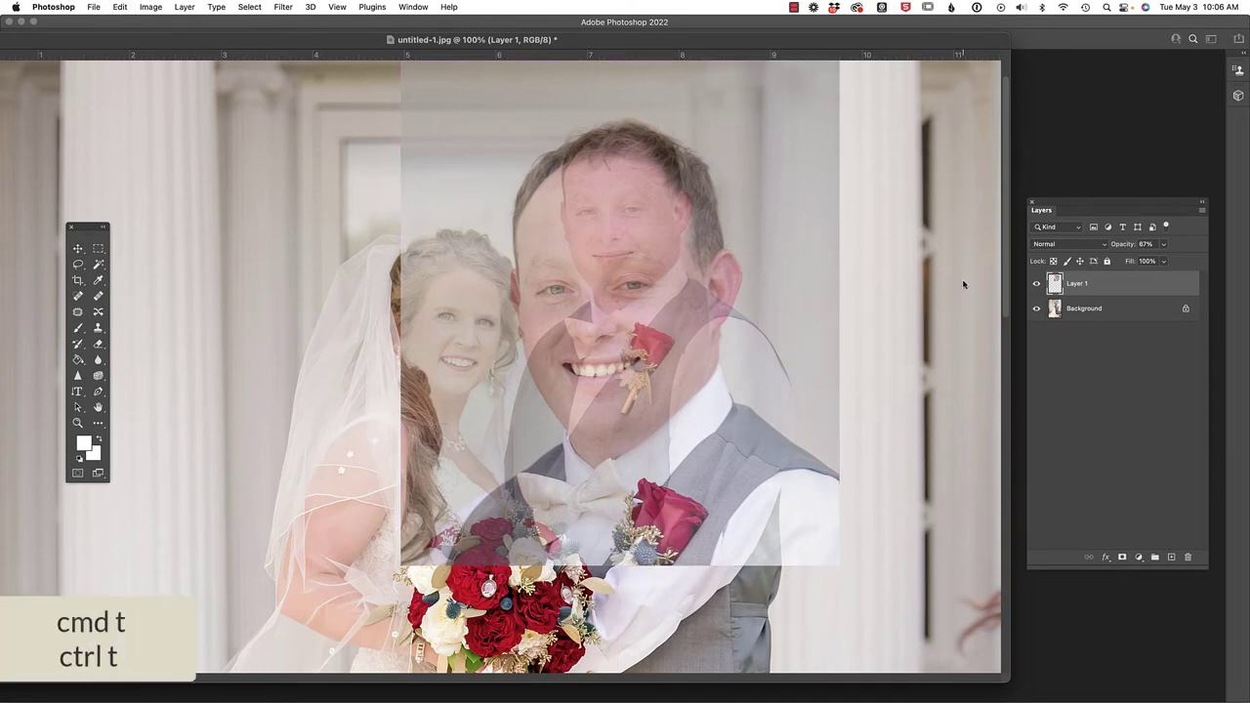
pyautogui.moveTo(843, 590); pyautogui.dragTo(678, 400)
pyautogui.moveTo(601, 291); pyautogui.dragTo(671, 310)
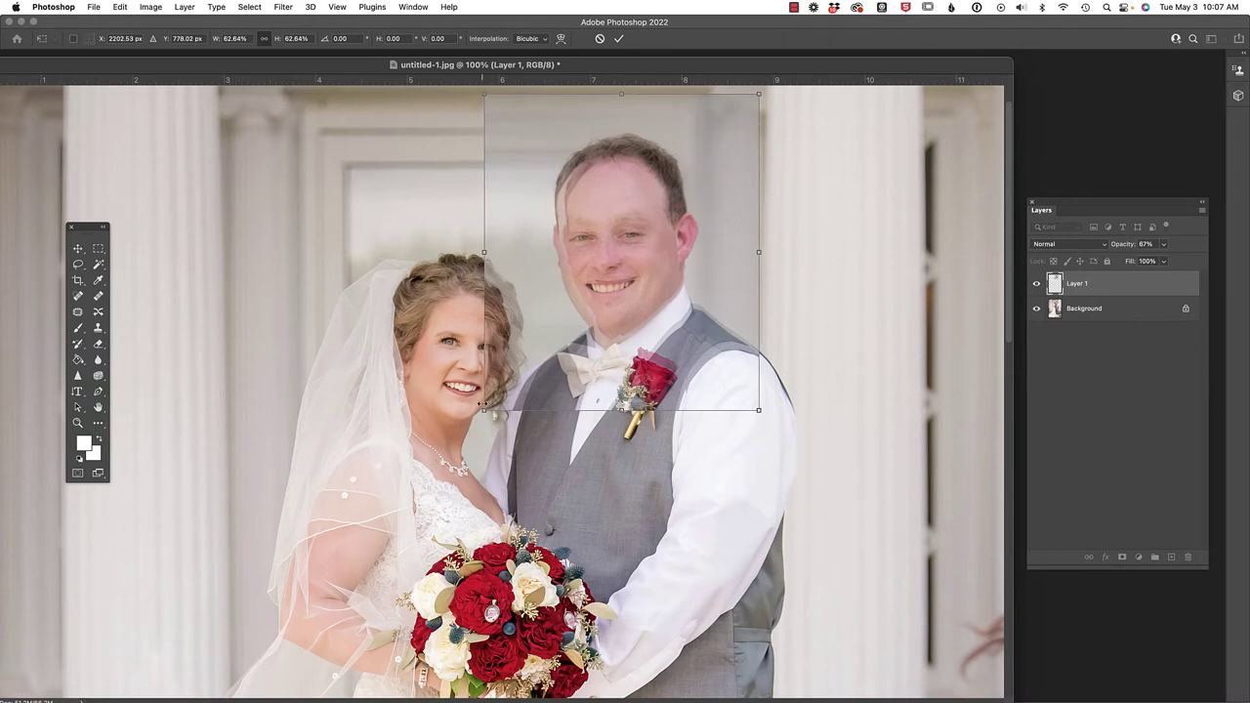
pyautogui.moveTo(482, 411); pyautogui.dragTo(504, 403)
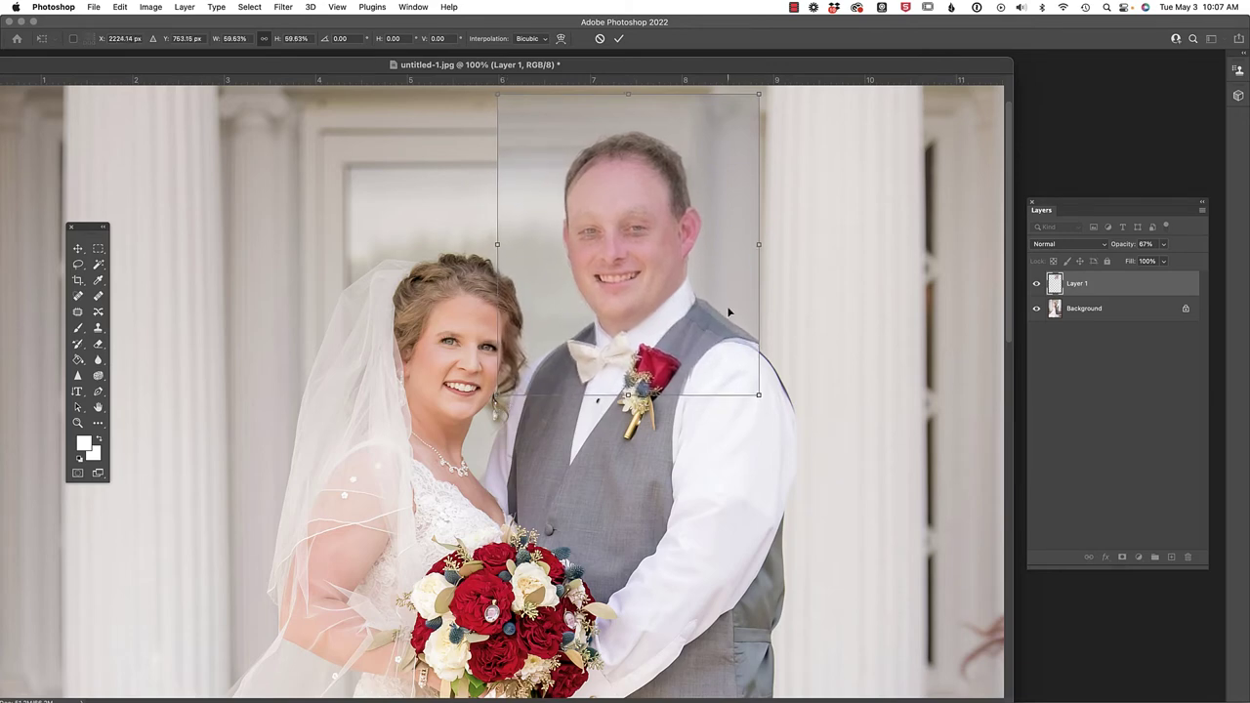
pyautogui.moveTo(715, 295)
pyautogui.mouseDown()
pyautogui.moveTo(701, 307)
pyautogui.moveTo(714, 301)
pyautogui.mouseUp()
pyautogui.press('super+z')
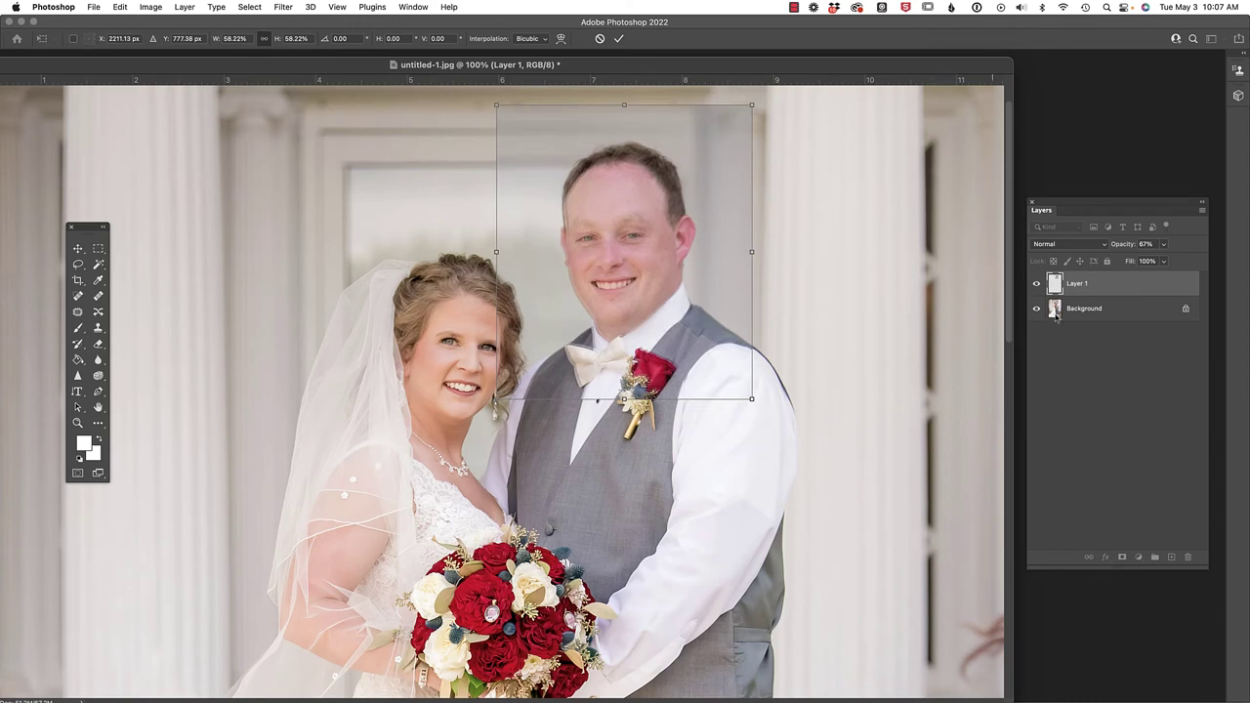
pyautogui.moveTo(1123, 246); pyautogui.dragTo(1112, 250)
pyautogui.moveTo(1113, 251); pyautogui.dragTo(1121, 253)
# Step: Toggle Layer 1's visibility to check how the scaled head aligns with the original
pyautogui.click(1037, 283)
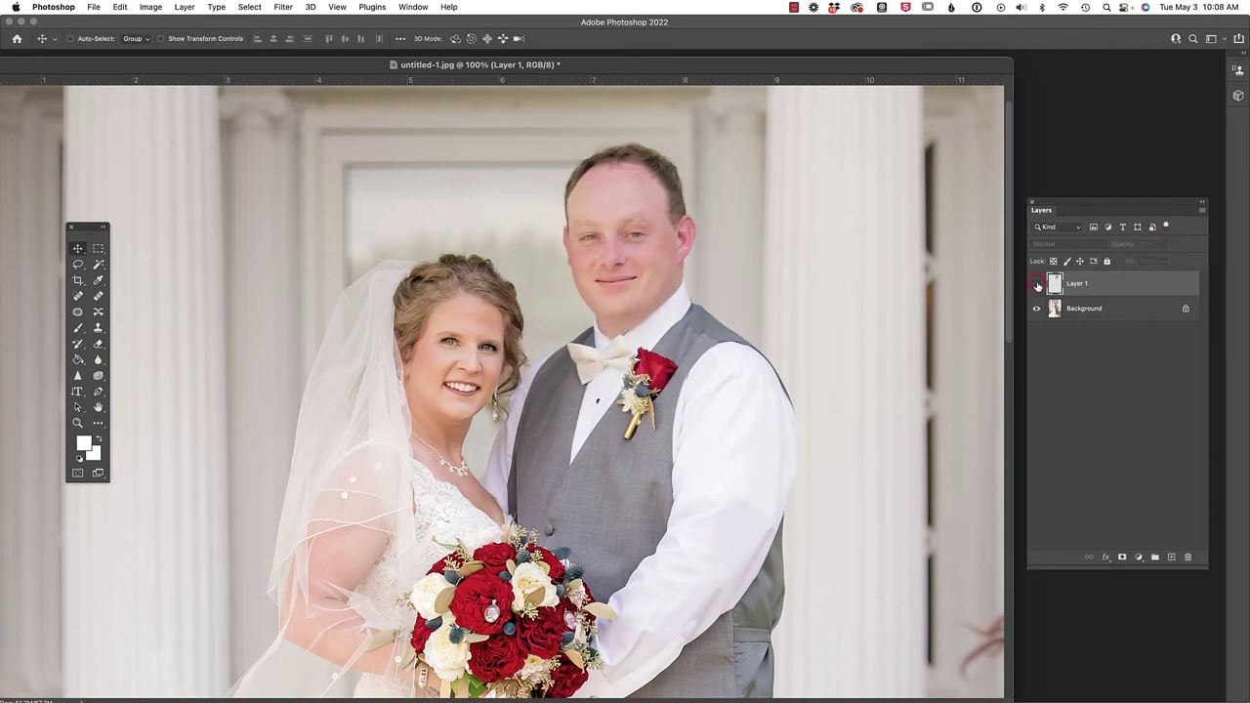
pyautogui.click(1037, 283)
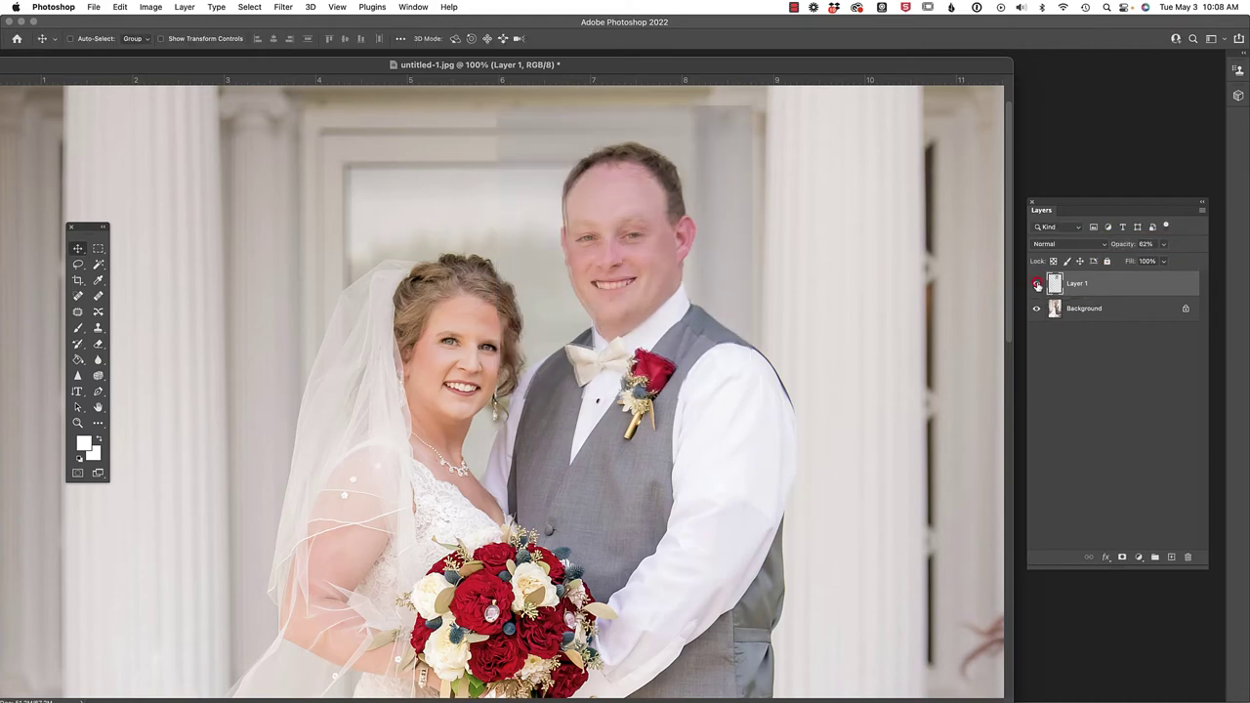
pyautogui.click(1038, 283)
pyautogui.click(1037, 284)
# Step: Set Layer 1's opacity to 100% and add a layer mask to it
pyautogui.moveTo(1116, 244); pyautogui.dragTo(1208, 254)
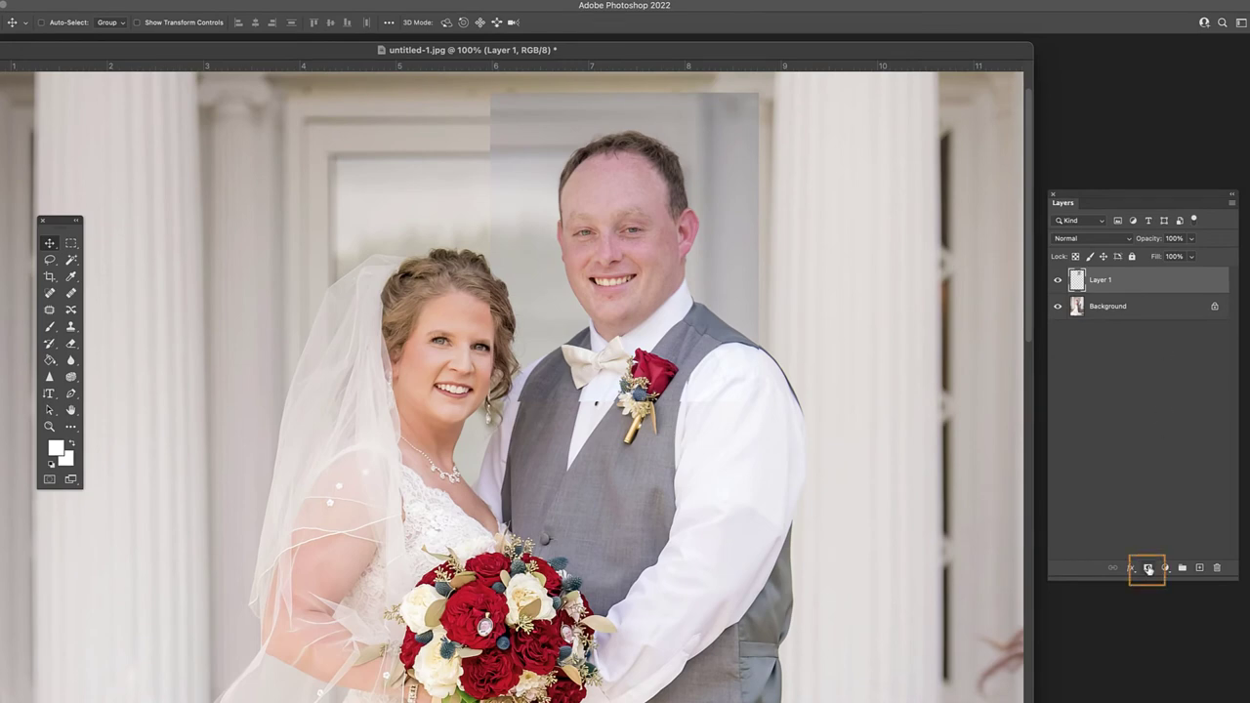
pyautogui.click(1148, 568)
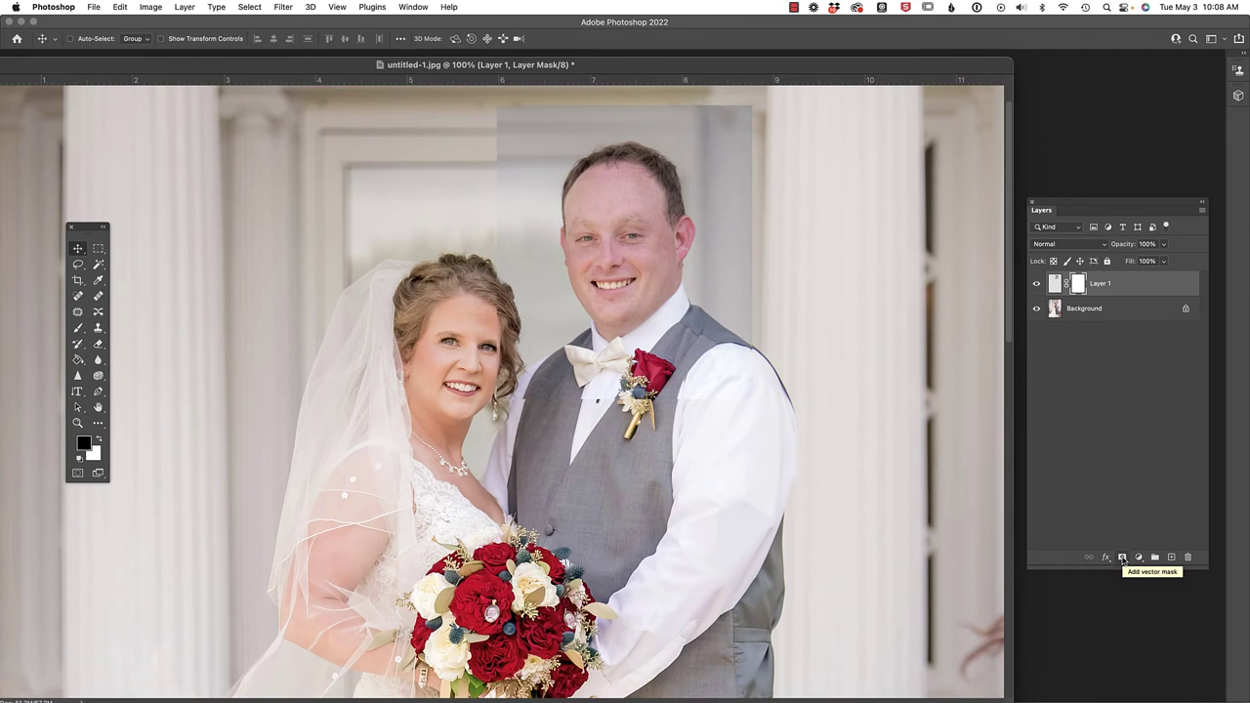
# Step: Paint black on the mask with a 200-pixel brush to hide the pasted layer's background edges around the groom
pyautogui.press('b')
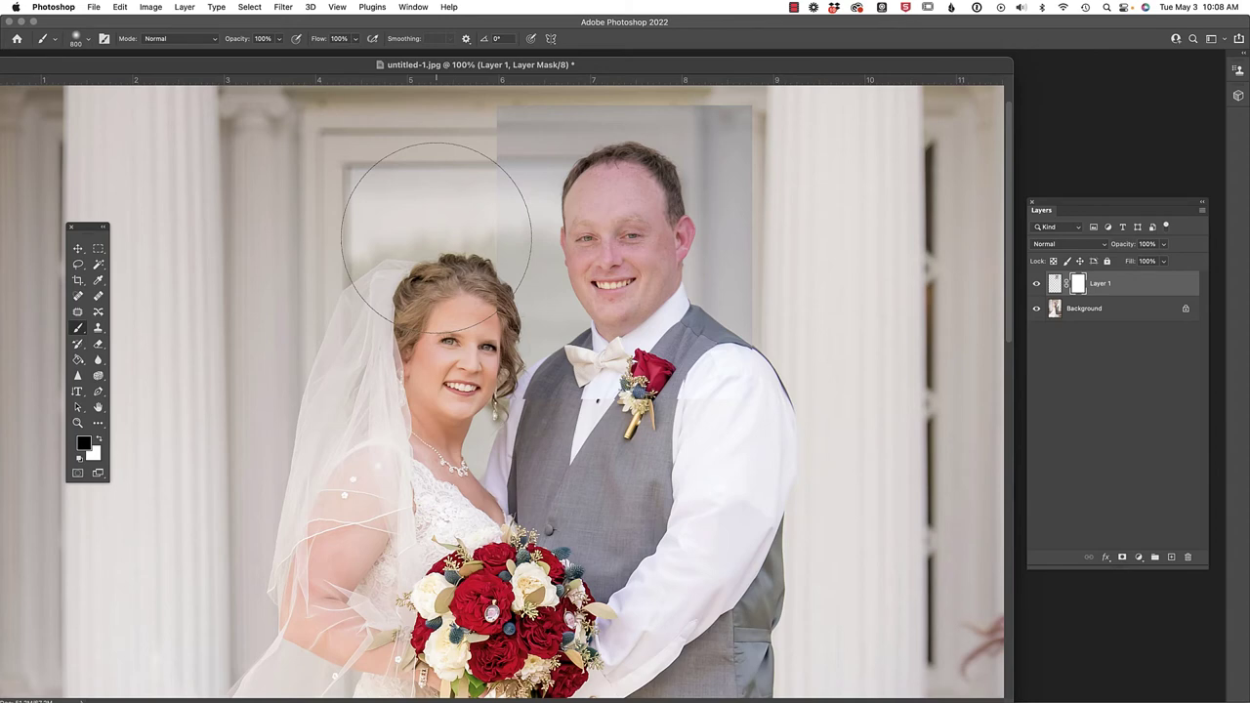
pyautogui.press('[')
pyautogui.press('[')
pyautogui.press('[')
pyautogui.press('[')
pyautogui.press('[')
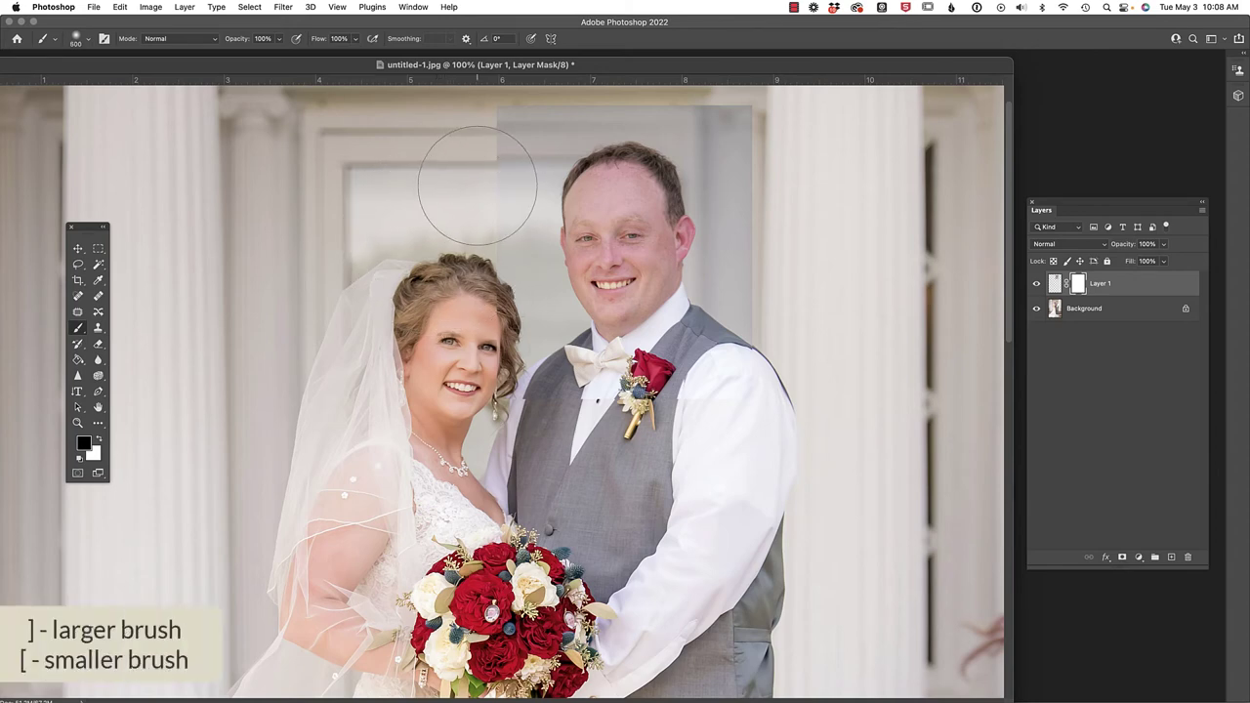
pyautogui.press('[')
pyautogui.press('[')
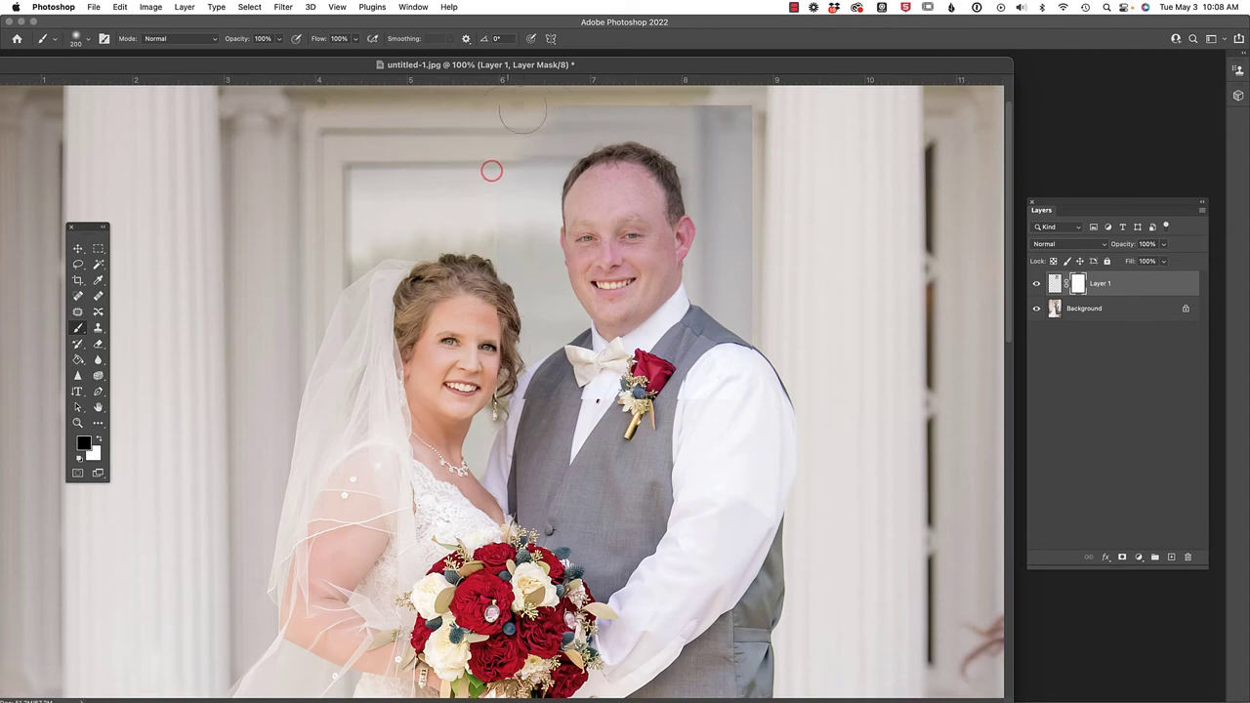
pyautogui.moveTo(508, 112)
pyautogui.mouseDown()
pyautogui.moveTo(732, 108)
pyautogui.moveTo(775, 177)
pyautogui.moveTo(748, 119)
pyautogui.moveTo(727, 111)
pyautogui.moveTo(756, 235)
pyautogui.moveTo(760, 216)
pyautogui.moveTo(749, 371)
pyautogui.mouseUp()
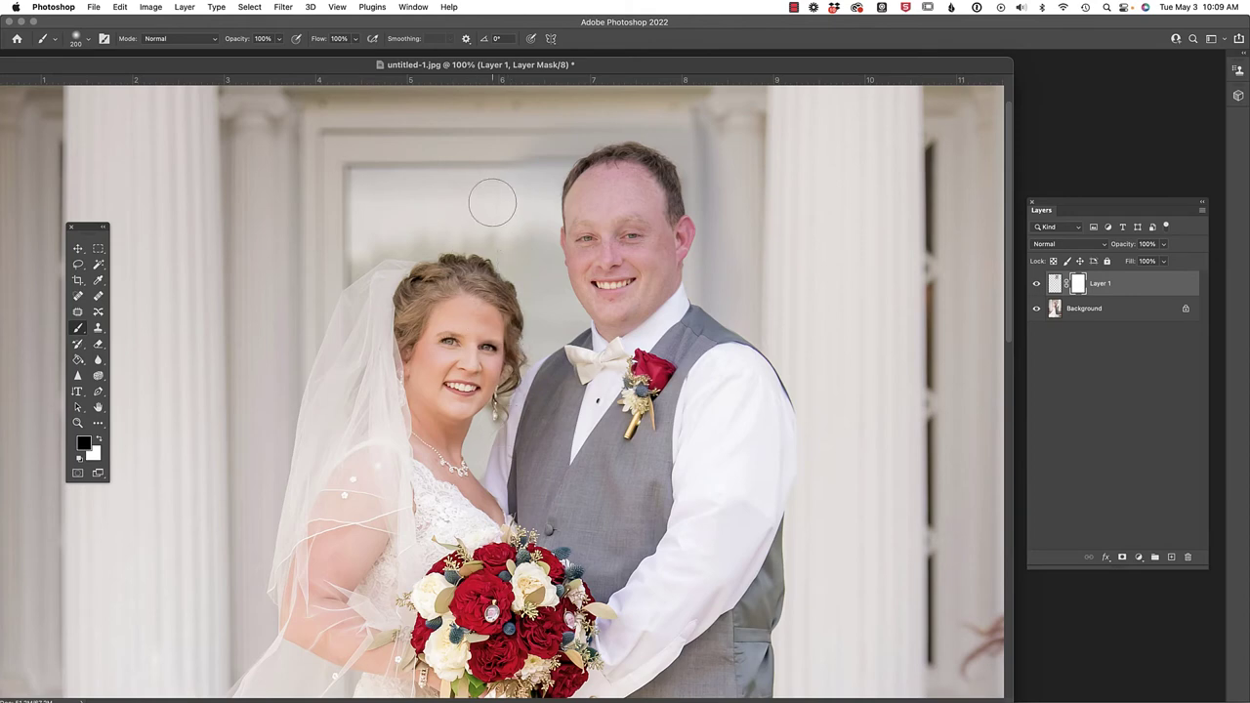
pyautogui.moveTo(700, 126)
pyautogui.mouseDown()
pyautogui.moveTo(728, 173)
pyautogui.moveTo(742, 245)
pyautogui.moveTo(730, 338)
pyautogui.moveTo(697, 366)
pyautogui.mouseUp()
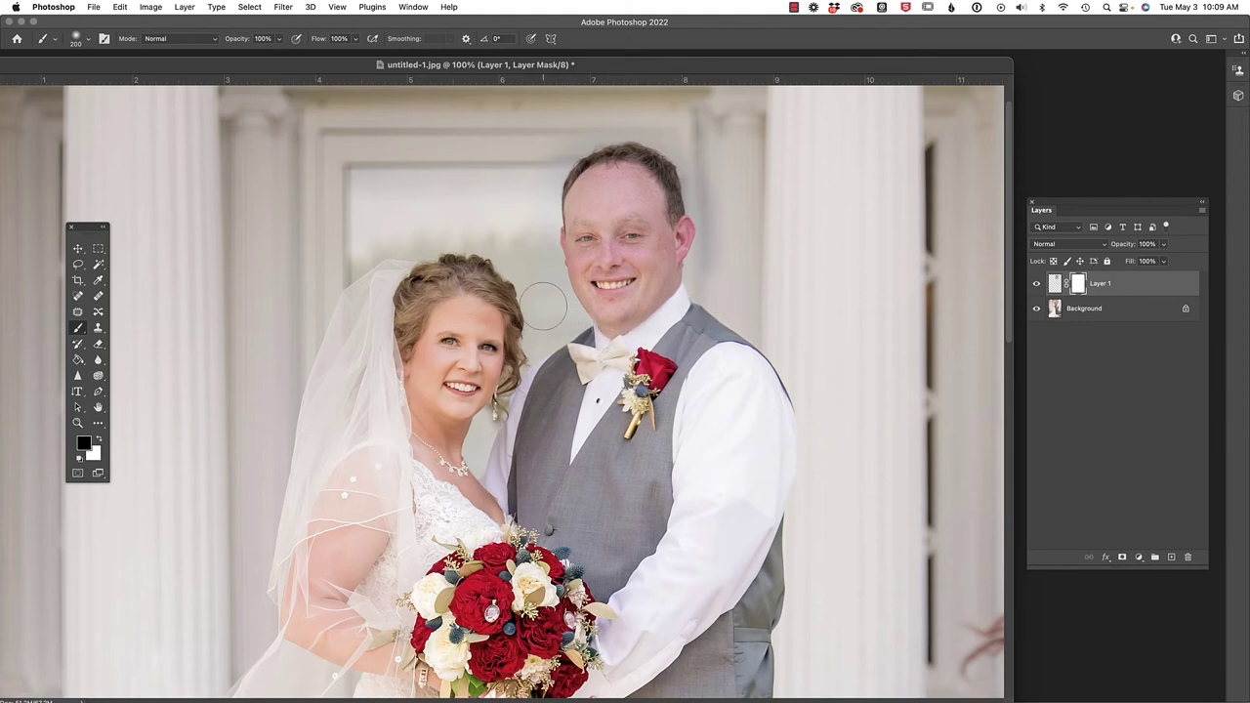
# Step: Conceal the pasted head with black on the mask, and paint white over the mouth to reveal the smile
pyautogui.moveTo(532, 244)
pyautogui.mouseDown()
pyautogui.moveTo(555, 344)
pyautogui.moveTo(553, 188)
pyautogui.moveTo(570, 162)
pyautogui.moveTo(619, 146)
pyautogui.moveTo(676, 161)
pyautogui.moveTo(660, 239)
pyautogui.moveTo(589, 276)
pyautogui.moveTo(630, 283)
pyautogui.moveTo(593, 291)
pyautogui.moveTo(606, 295)
pyautogui.moveTo(652, 234)
pyautogui.moveTo(599, 234)
pyautogui.moveTo(596, 159)
pyautogui.moveTo(636, 161)
pyautogui.moveTo(638, 293)
pyautogui.moveTo(608, 217)
pyautogui.moveTo(589, 213)
pyautogui.moveTo(600, 123)
pyautogui.moveTo(667, 207)
pyautogui.moveTo(666, 311)
pyautogui.moveTo(616, 386)
pyautogui.moveTo(606, 259)
pyautogui.mouseUp()
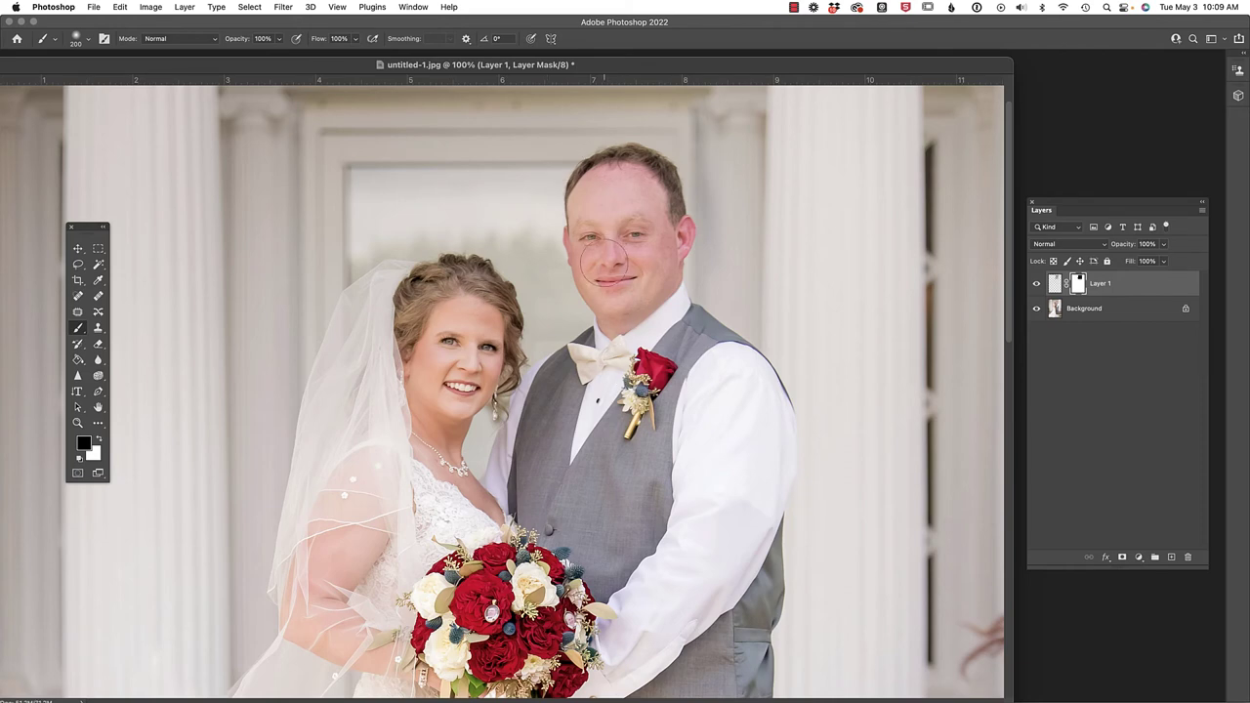
pyautogui.press('x')
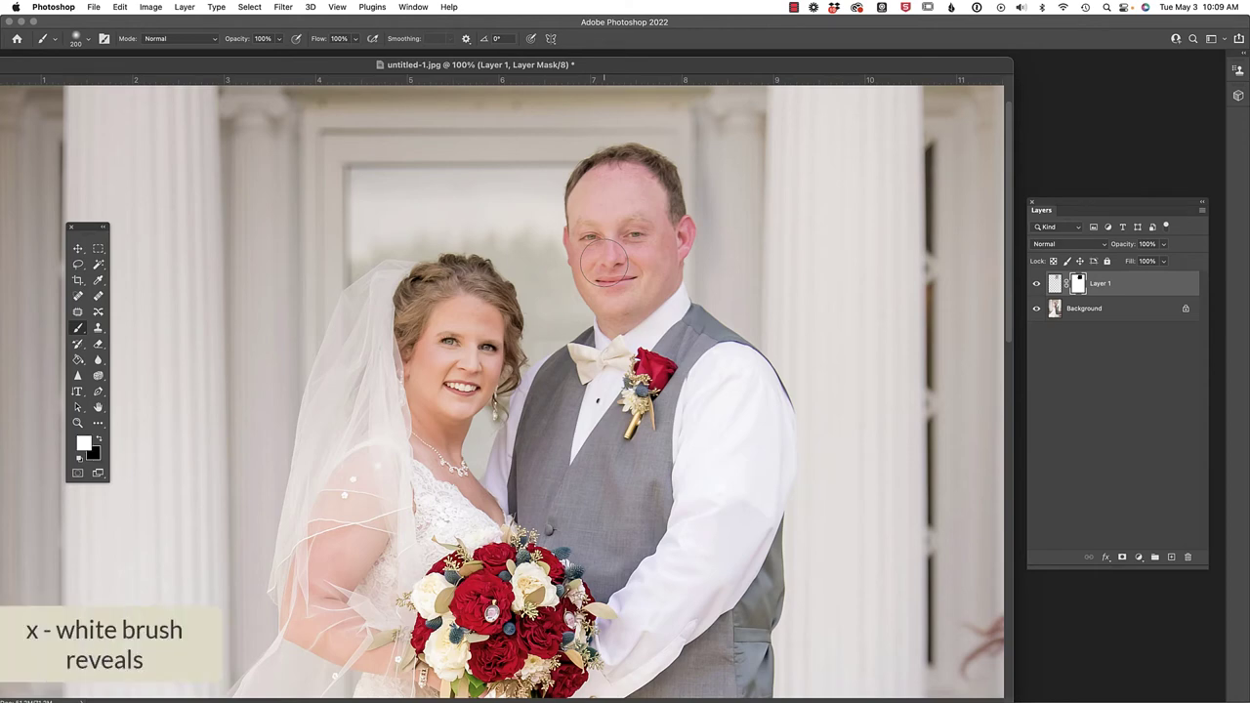
pyautogui.moveTo(603, 260); pyautogui.dragTo(613, 285)
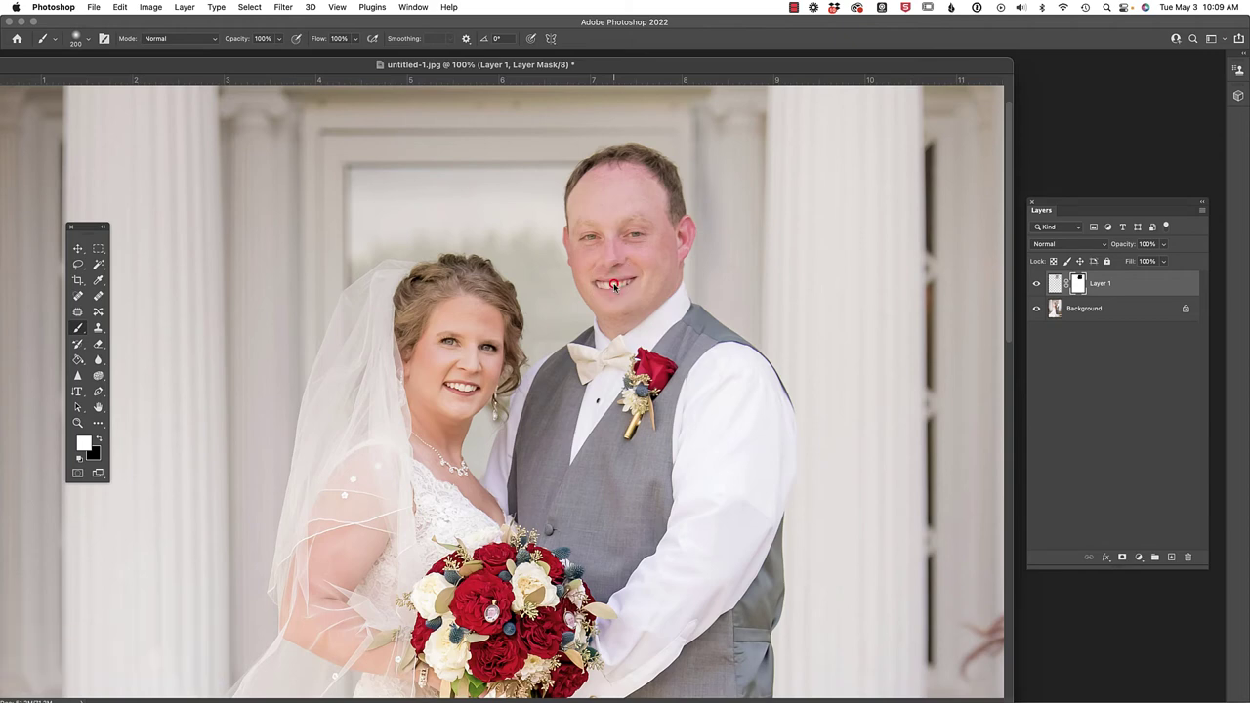
# Step: Toggle Layer 1's visibility to compare the masked smiling face with the original expression
pyautogui.click(1038, 283)
pyautogui.click(1038, 283)
pyautogui.click(1038, 283)
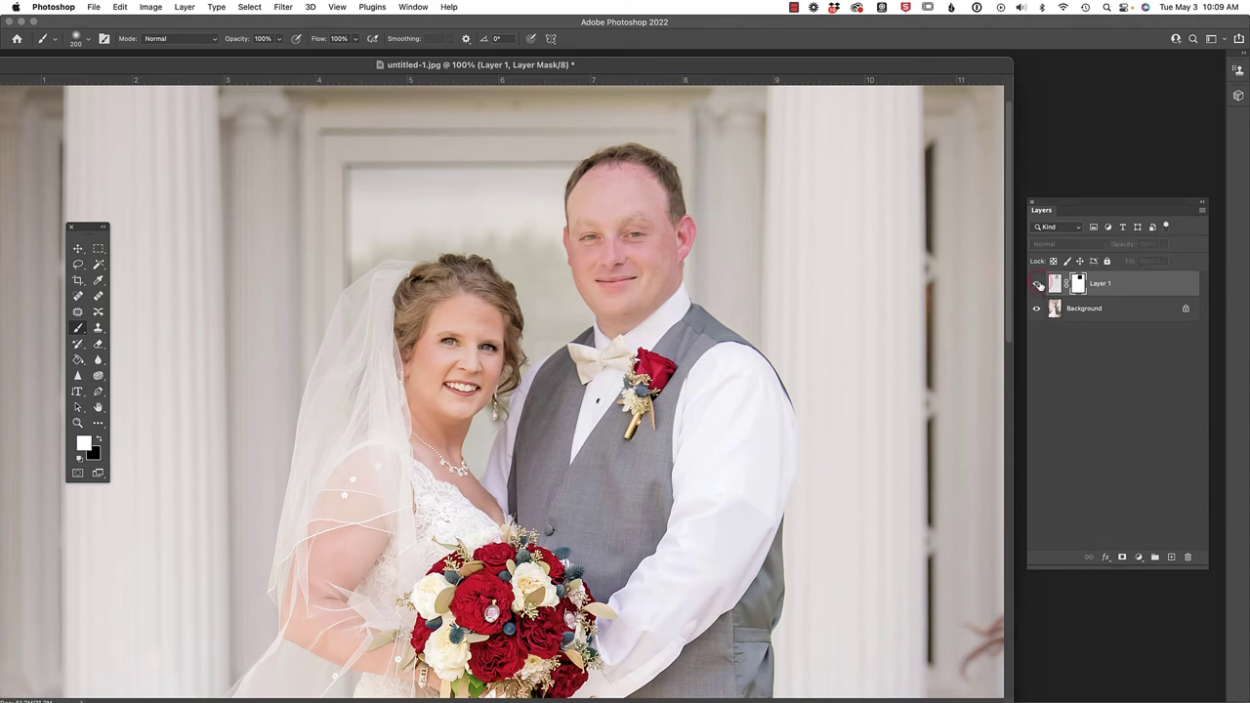
pyautogui.click(1038, 283)
pyautogui.click(1039, 284)
pyautogui.click(1037, 283)
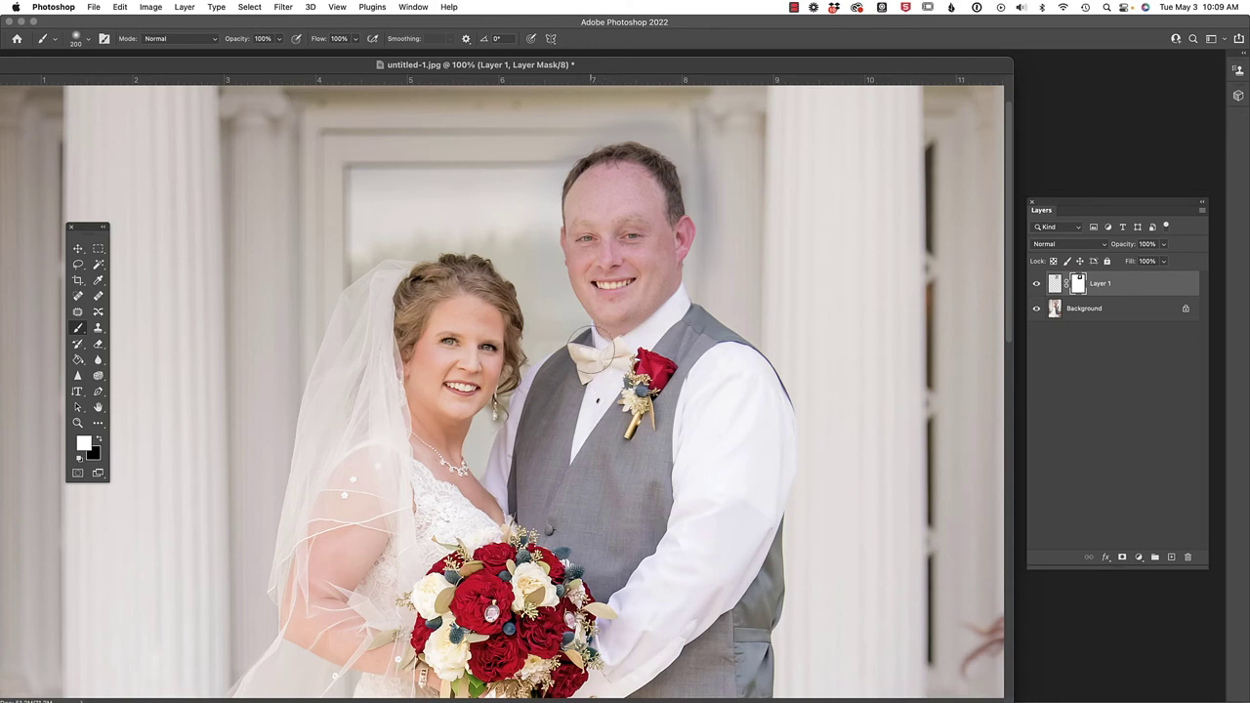
# Step: Paint black on the mask with a smaller brush to hide the pasted layer around the groom's bow tie and collar
pyautogui.press('x')
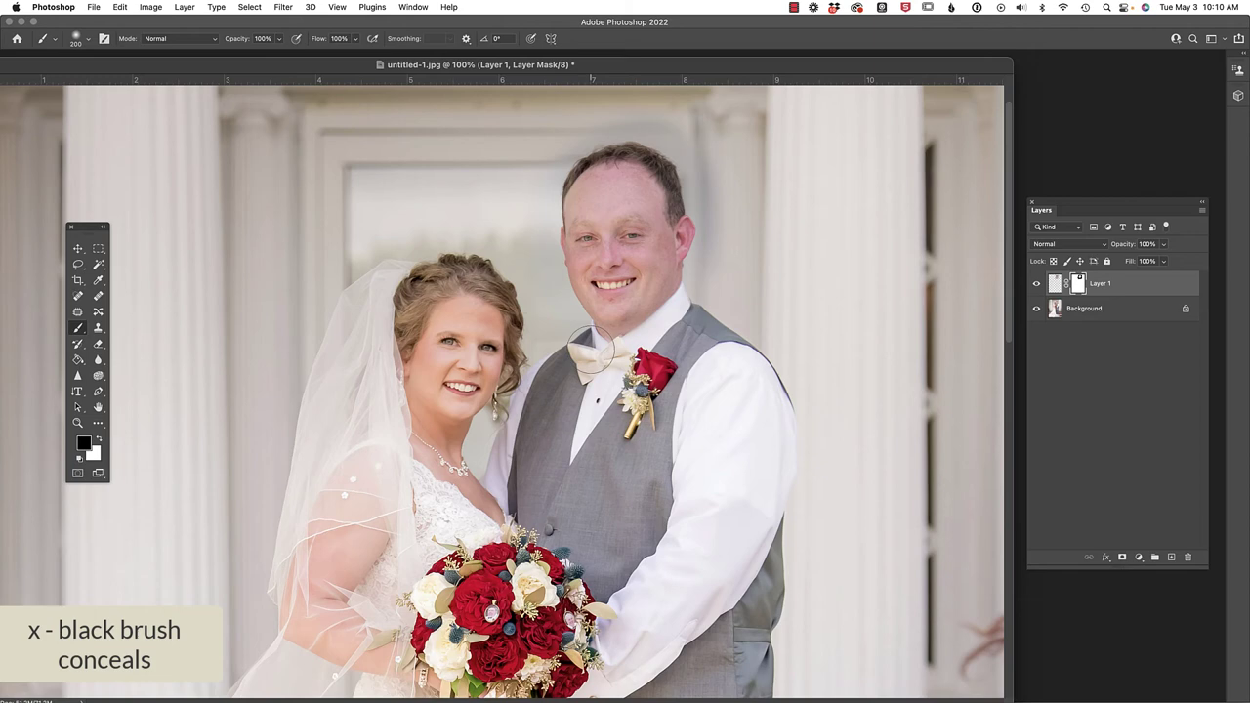
pyautogui.press('[')
pyautogui.press('[')
pyautogui.press('[')
pyautogui.press('[')
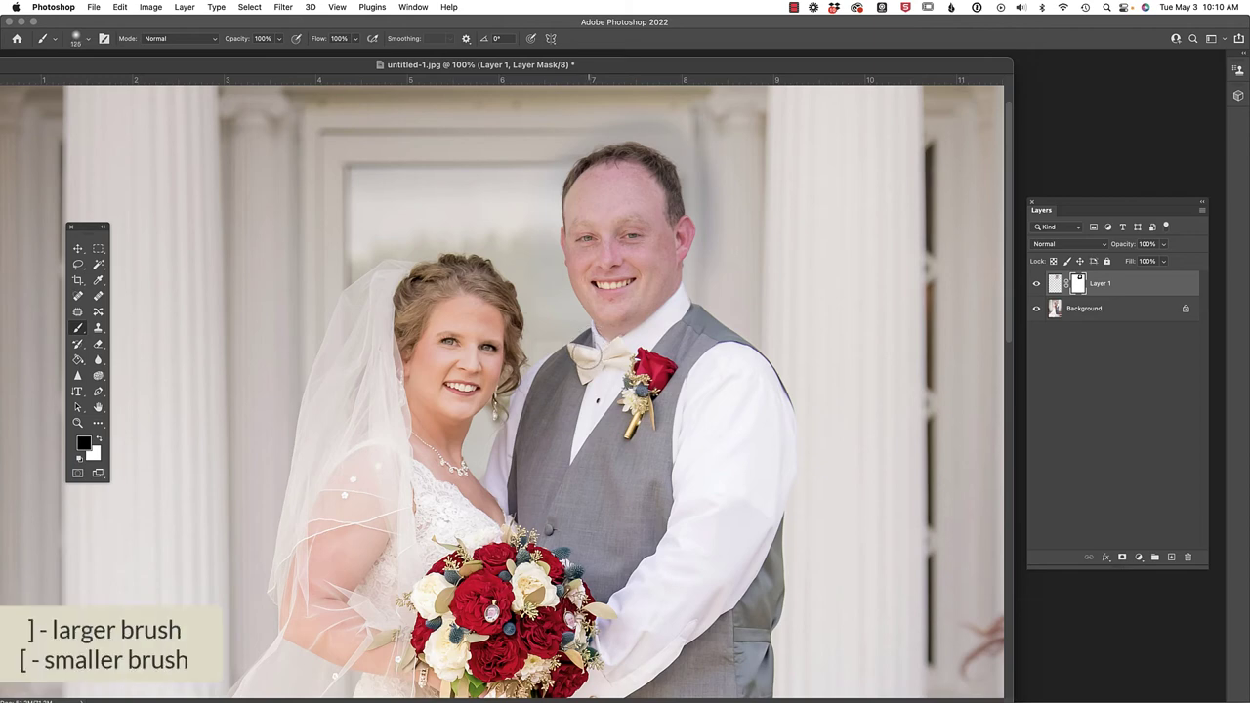
pyautogui.moveTo(586, 354)
pyautogui.mouseDown()
pyautogui.moveTo(588, 337)
pyautogui.moveTo(591, 346)
pyautogui.mouseUp()
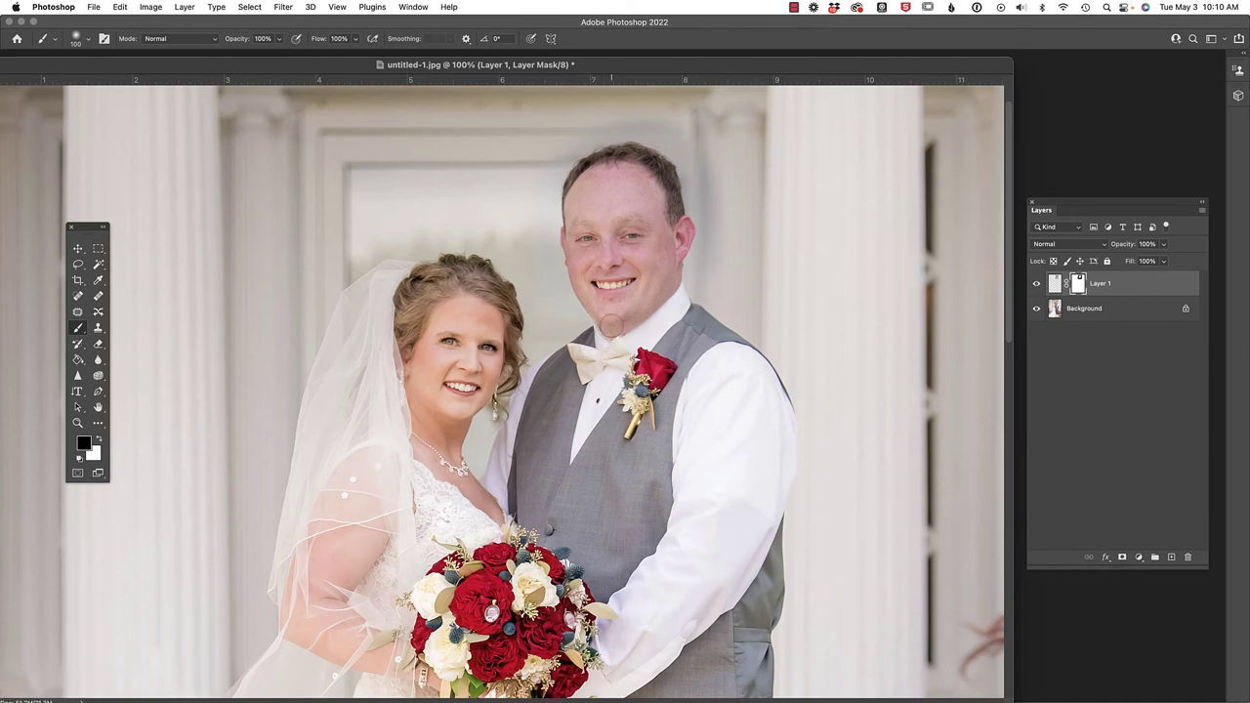
# Step: Touch up Layer 1's mask around the groom's chin and head, using a 45-pixel brush with white as the foreground color
pyautogui.press('x')
pyautogui.press('[')
pyautogui.press('[')
pyautogui.press('[')
pyautogui.press('[')
pyautogui.press('[')
pyautogui.press('[')
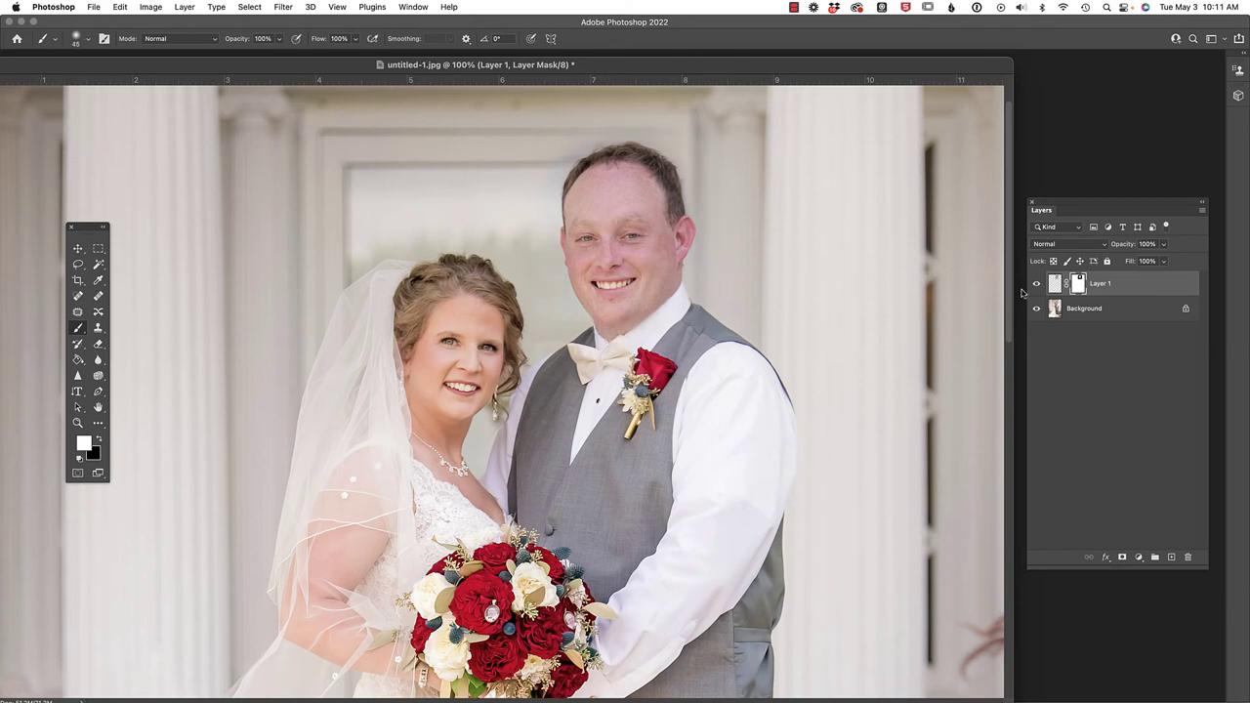
# Step: Compare the head swap with the original across the whole photo by hiding and showing Layer 1
pyautogui.press('super+minus')
pyautogui.press('super+minus')
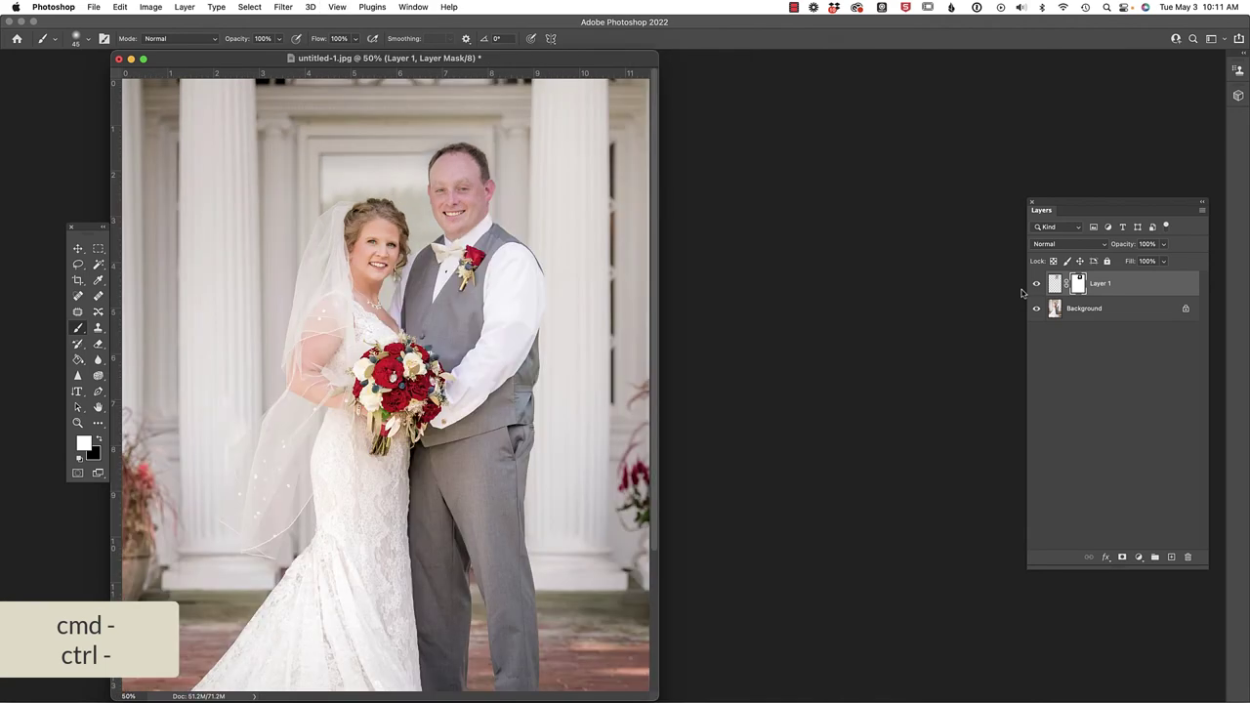
pyautogui.click(1037, 283)
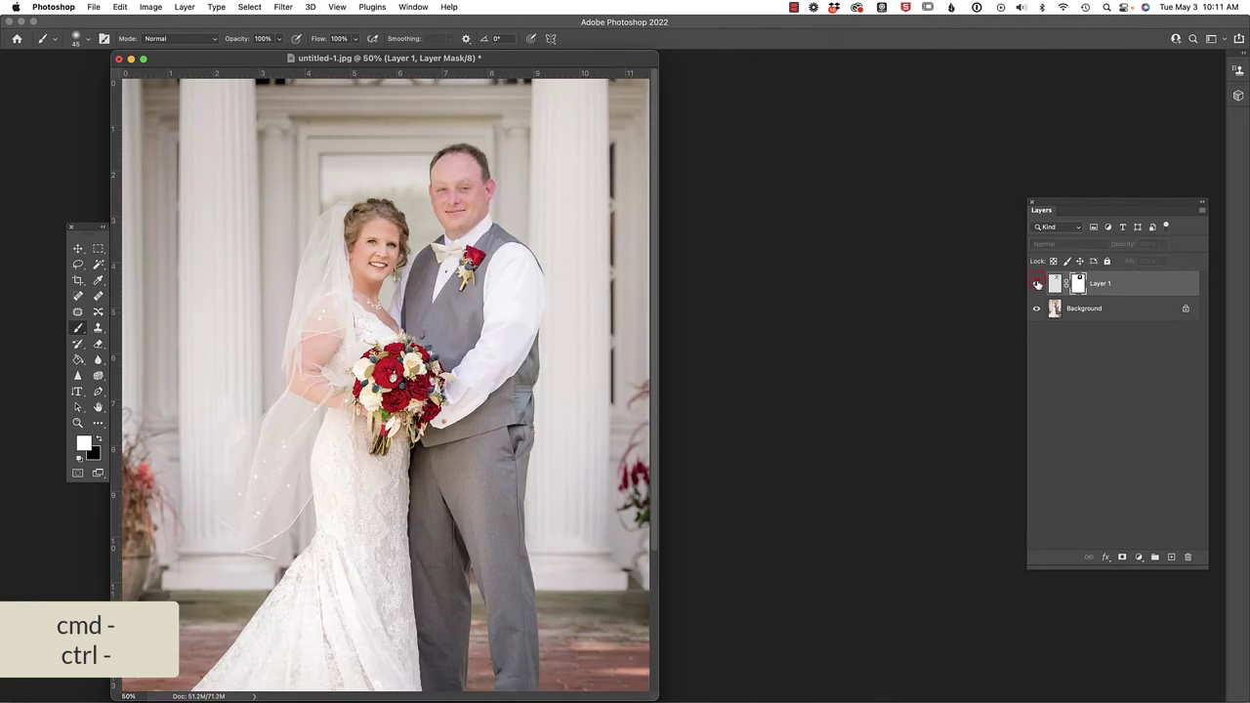
pyautogui.click(1037, 283)
pyautogui.click(1037, 283)
pyautogui.click(1037, 283)
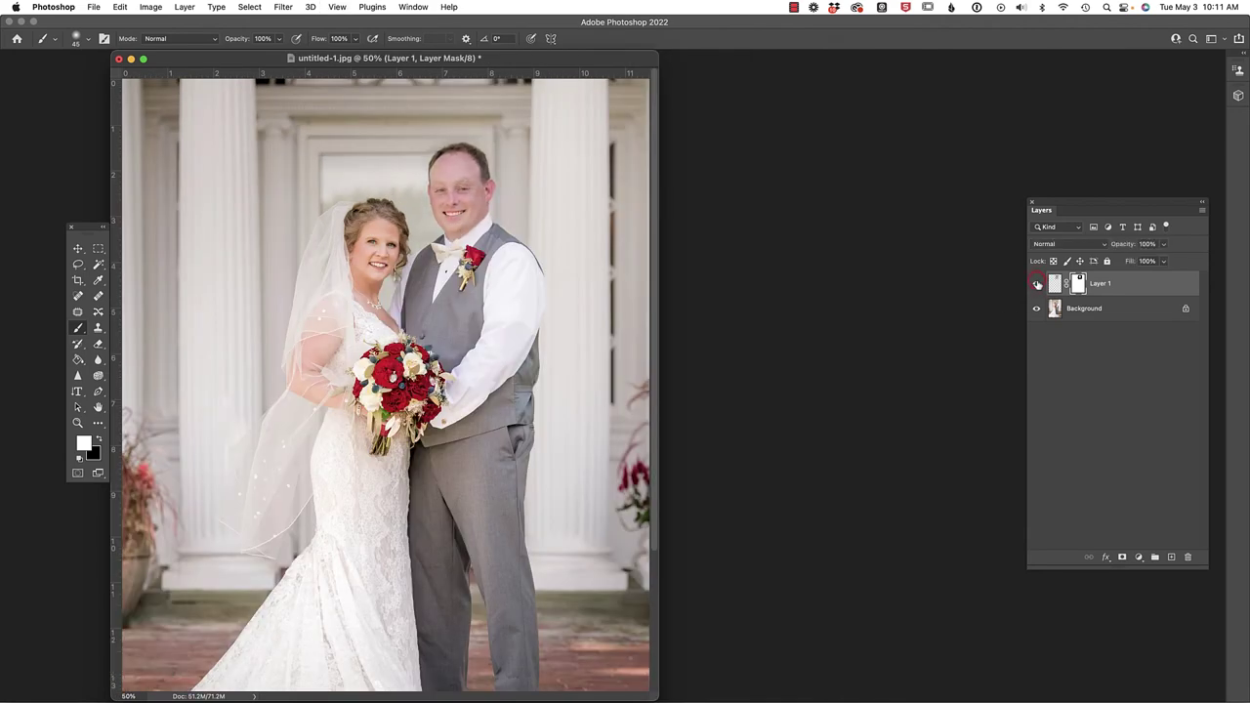
pyautogui.click(1037, 283)
pyautogui.click(1037, 283)
pyautogui.click(1037, 283)
pyautogui.click(1037, 284)
pyautogui.click(1037, 283)
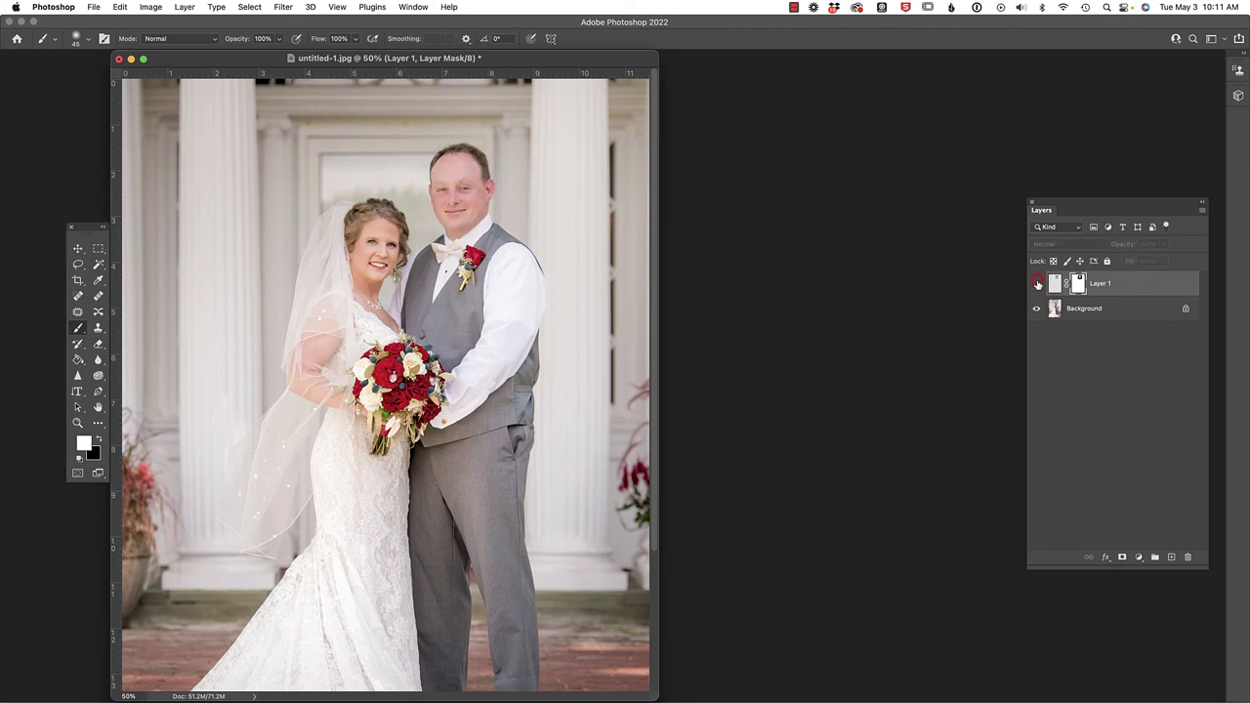
pyautogui.click(1037, 283)
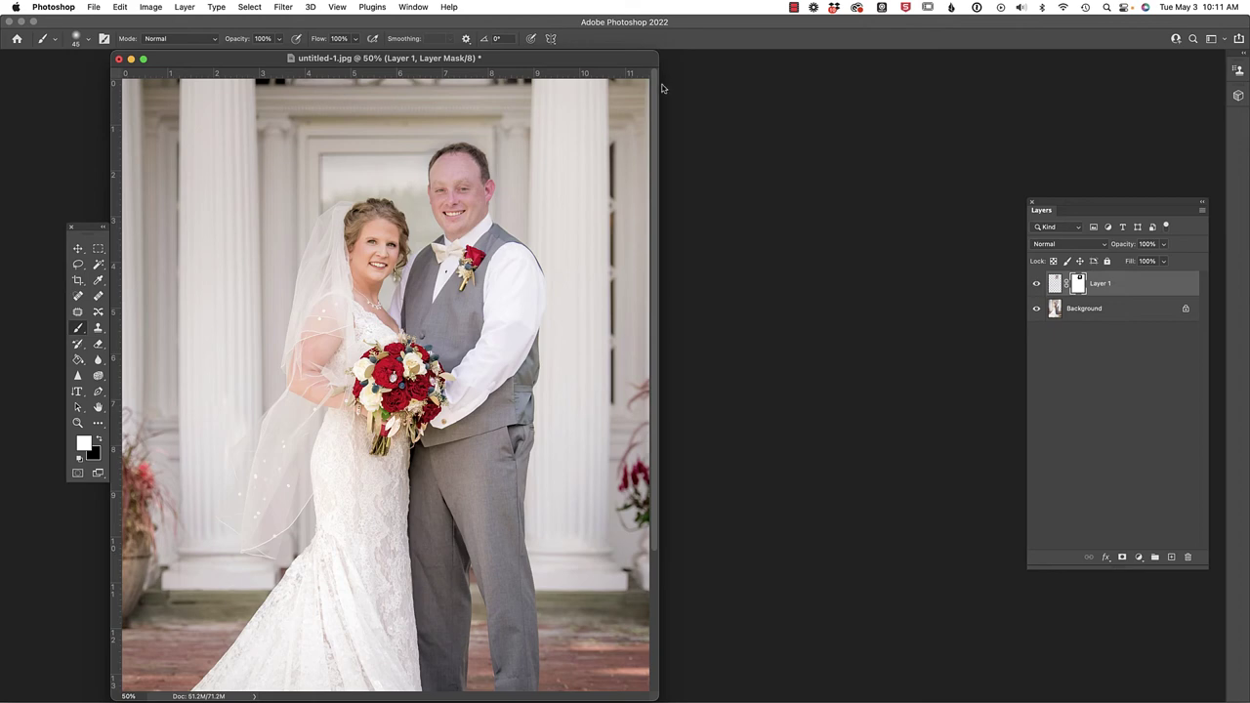
# Step: Center the document window in the workspace and check the groom's skin tone with Layer 1 hidden and shown
pyautogui.moveTo(612, 62); pyautogui.dragTo(833, 129)
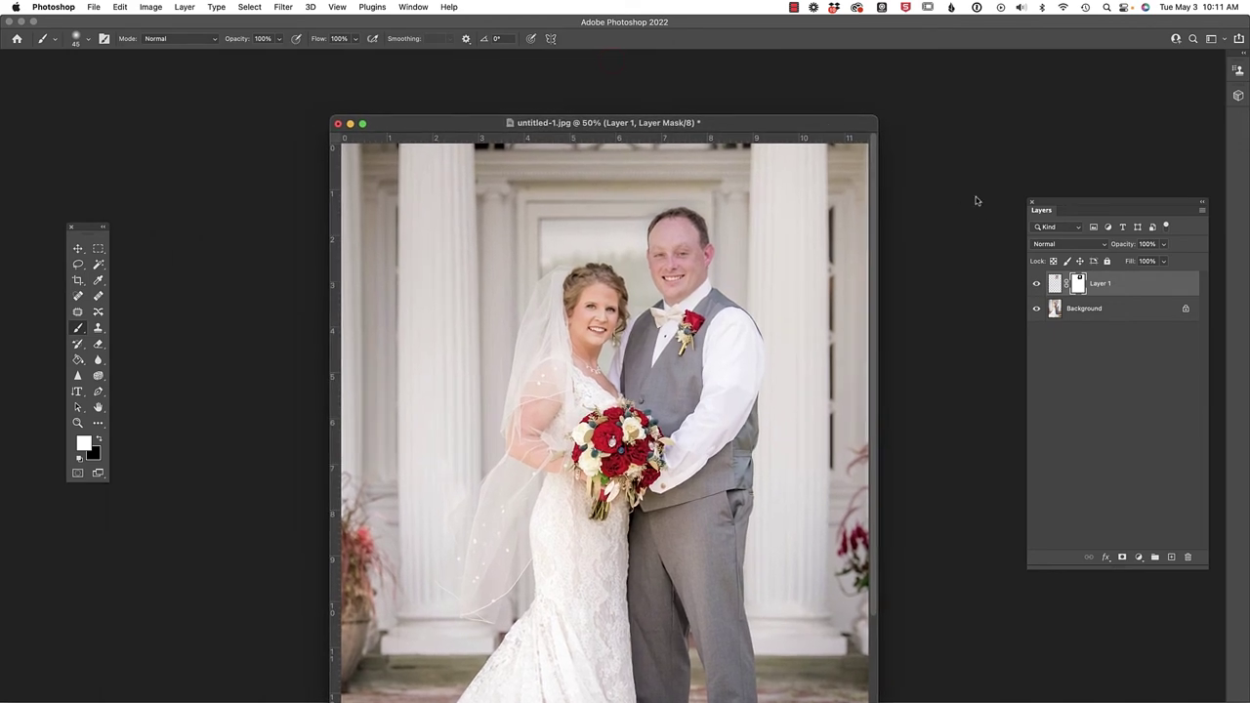
pyautogui.click(1038, 283)
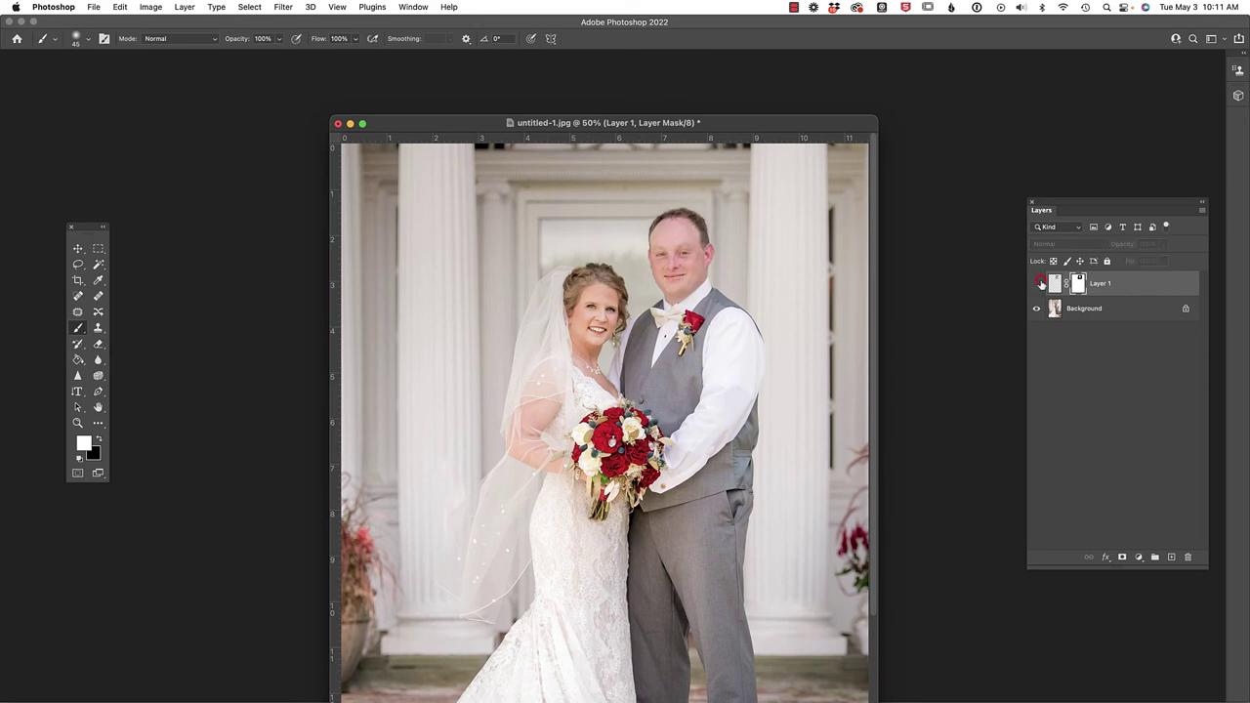
pyautogui.click(1038, 283)
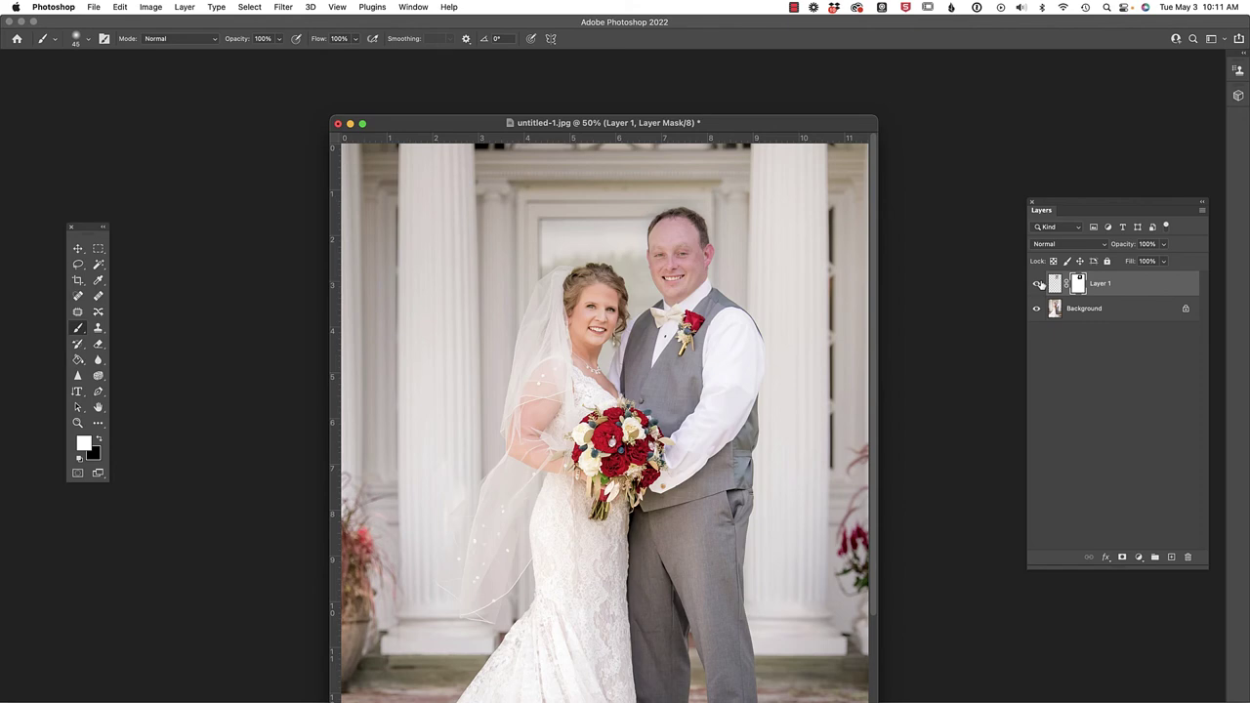
pyautogui.click(1038, 283)
pyautogui.click(1038, 283)
# Step: Add a Color Balance adjustment layer above Layer 1 and clip it to that layer
pyautogui.click(1138, 557)
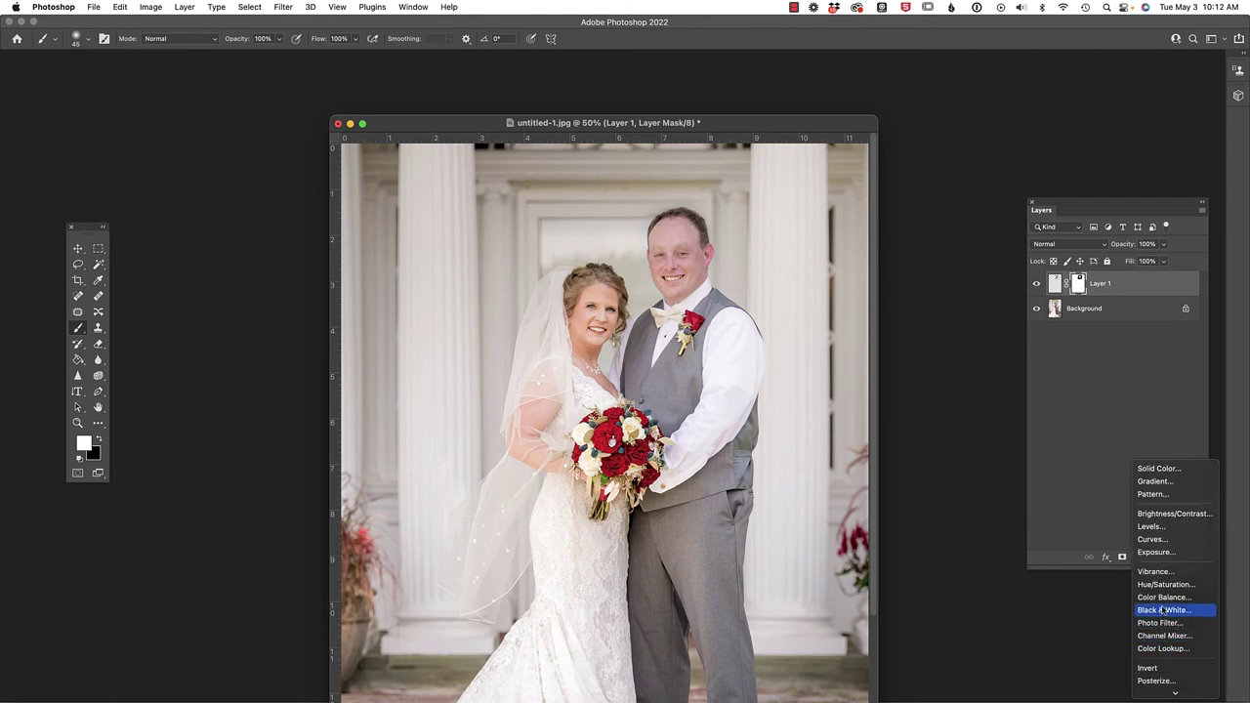
pyautogui.click(1162, 600)
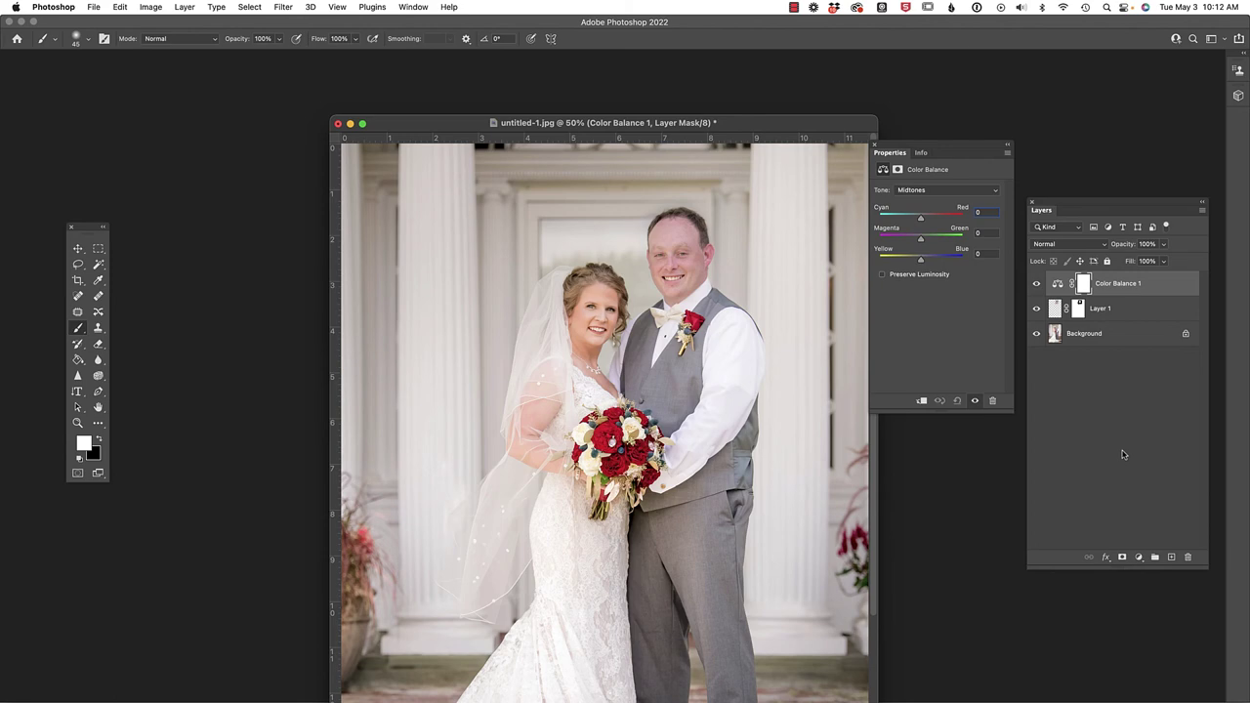
pyautogui.press('alt')
pyautogui.keyDown('alt'); pyautogui.click(1129, 294); pyautogui.keyUp('alt')
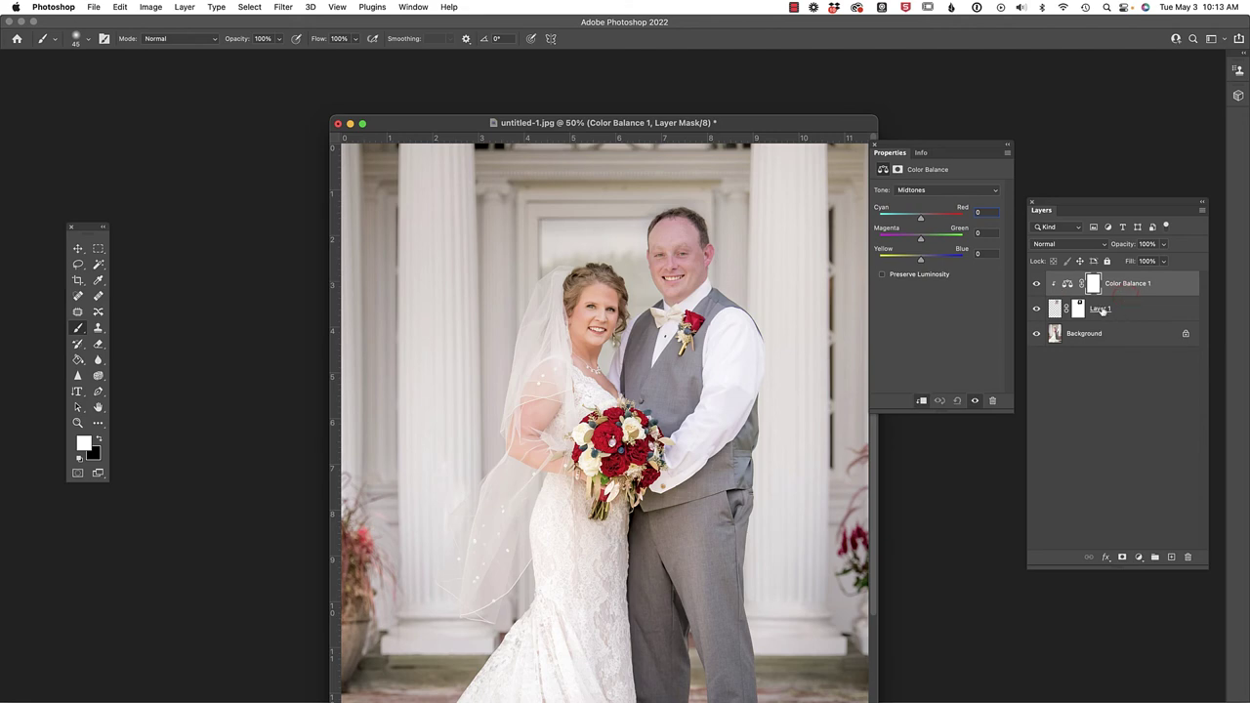
# Step: Set the Color Balance midtones to +10 Cyan-Red, +3 Magenta-Green and -16 Yellow-Blue
pyautogui.click(964, 191)
pyautogui.click(963, 194)
pyautogui.moveTo(920, 221)
pyautogui.mouseDown()
pyautogui.moveTo(917, 262)
pyautogui.moveTo(923, 244)
pyautogui.mouseUp()
# Step: Compare the groom's skin tone with and without the Color Balance layer, and against the Background layer alone
pyautogui.click(1037, 283)
pyautogui.click(1037, 283)
pyautogui.click(1037, 284)
pyautogui.click(1037, 284)
pyautogui.click(1037, 283)
pyautogui.click(1037, 284)
pyautogui.keyDown('alt'); pyautogui.click(1037, 336); pyautogui.keyUp('alt')
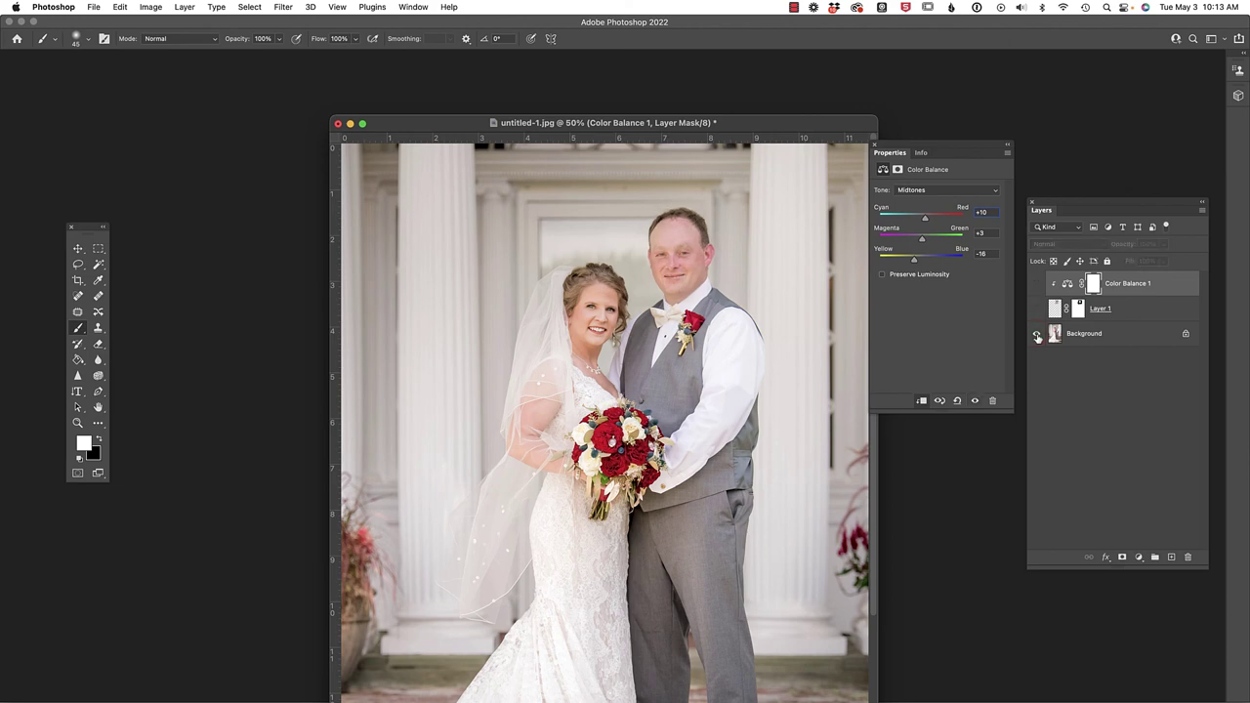
pyautogui.keyDown('alt'); pyautogui.click(1037, 336); pyautogui.keyUp('alt')
pyautogui.keyDown('alt'); pyautogui.click(1037, 335); pyautogui.keyUp('alt')
pyautogui.keyDown('alt'); pyautogui.click(1037, 336); pyautogui.keyUp('alt')
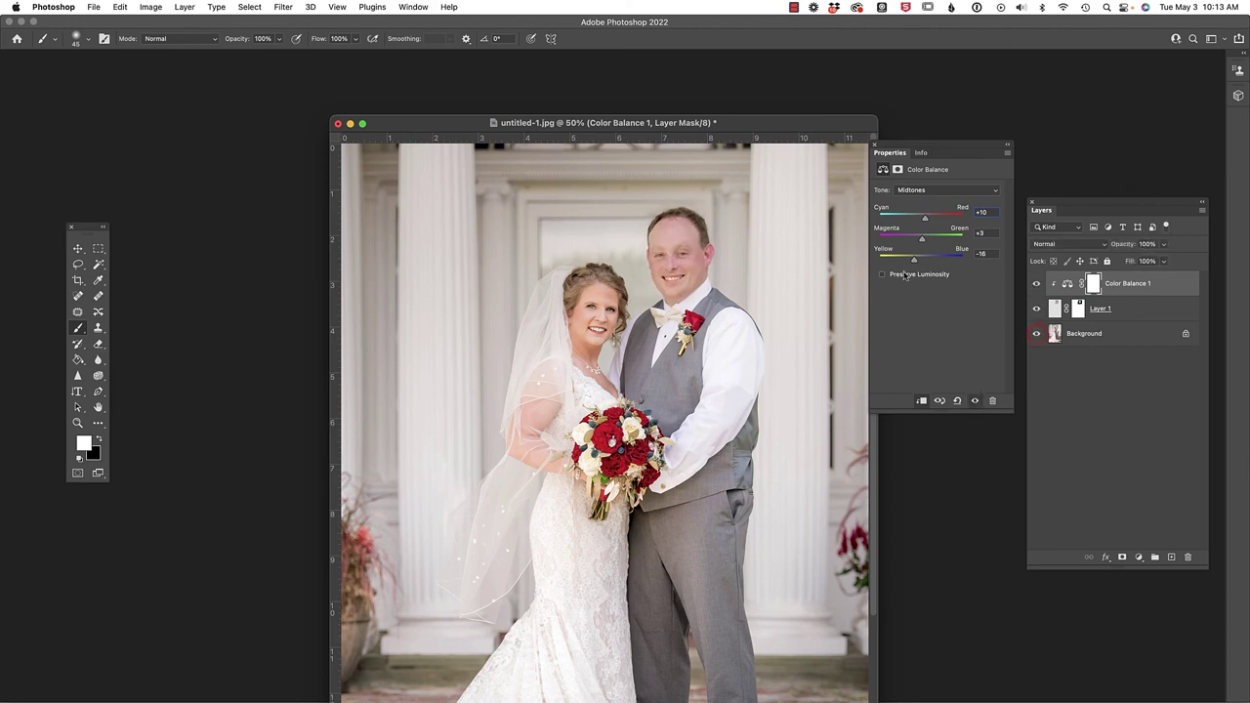
# Step: Refine the Color Balance midtones to +14 Cyan-Red and 0 Magenta-Green
pyautogui.moveTo(921, 240); pyautogui.dragTo(921, 242)
pyautogui.click(914, 260)
pyautogui.moveTo(925, 219); pyautogui.dragTo(927, 223)
# Step: Compare the color-corrected head with the original photo by isolating the Background layer and restoring all layers
pyautogui.keyDown('alt'); pyautogui.click(1035, 334); pyautogui.keyUp('alt')
pyautogui.keyDown('alt'); pyautogui.click(1035, 334); pyautogui.keyUp('alt')
pyautogui.keyDown('alt'); pyautogui.click(1035, 334); pyautogui.keyUp('alt')
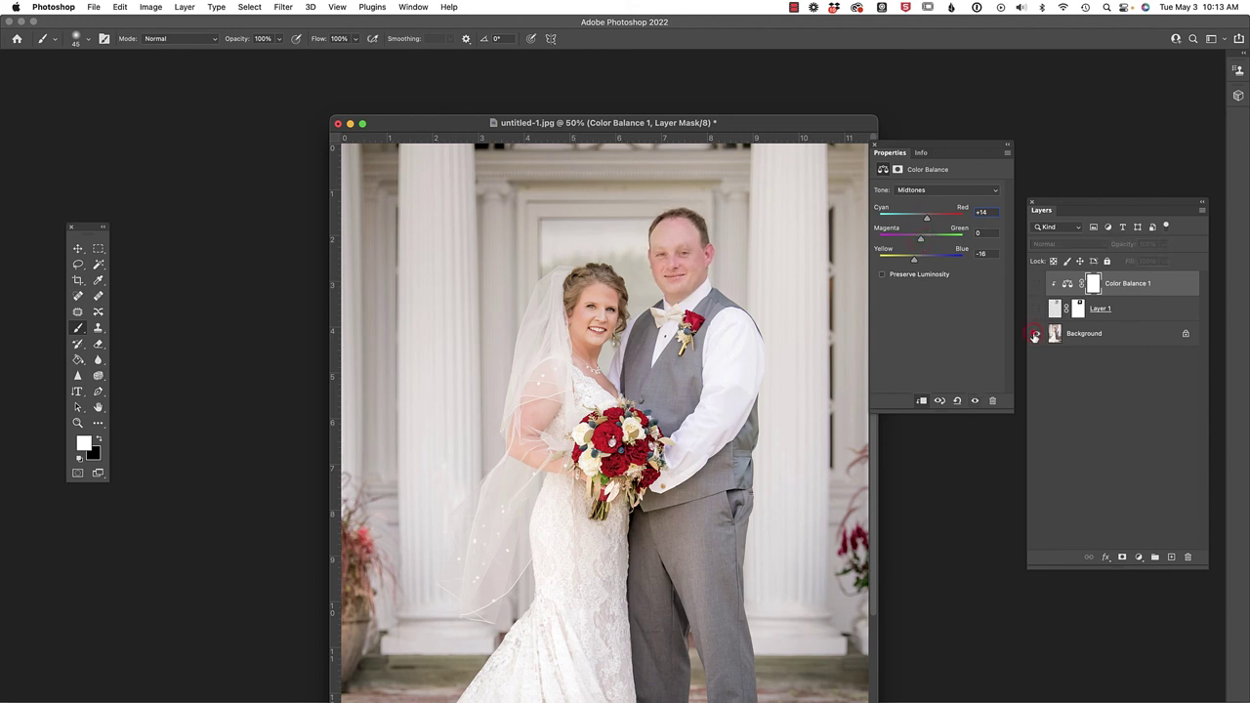
pyautogui.keyDown('alt'); pyautogui.click(1035, 334); pyautogui.keyUp('alt')
pyautogui.press('super+minus')
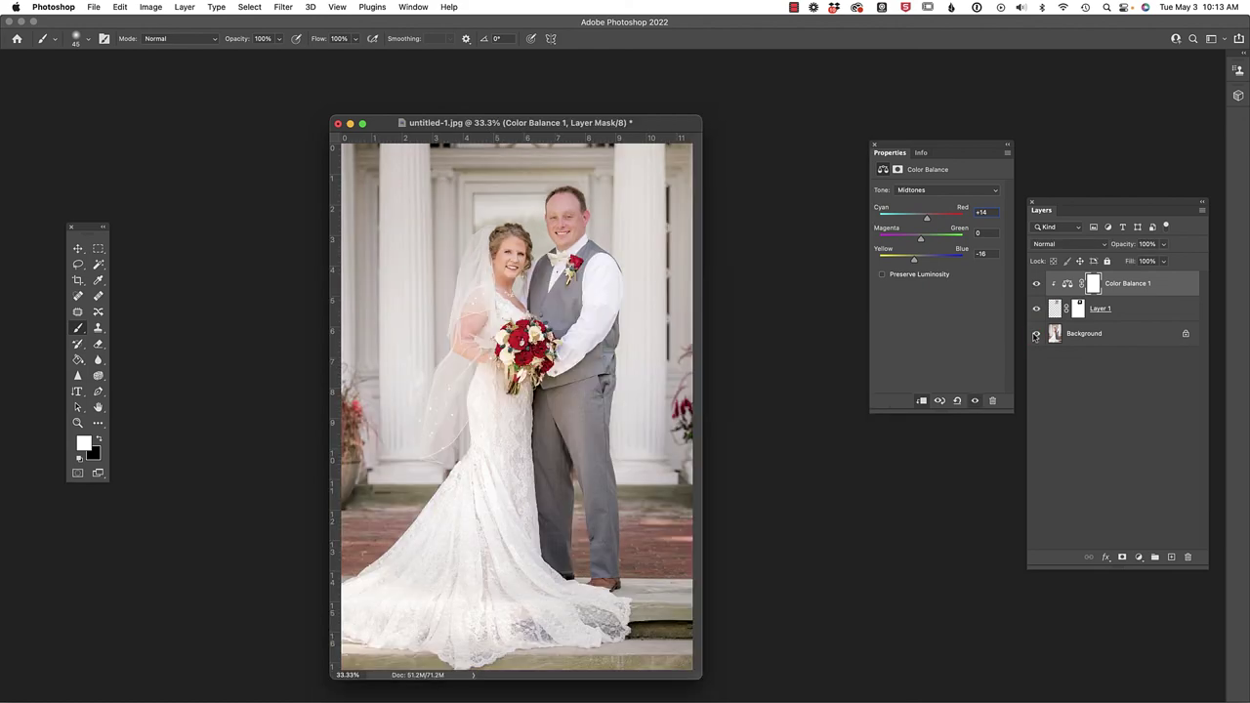
pyautogui.keyDown('alt'); pyautogui.click(1035, 334); pyautogui.keyUp('alt')
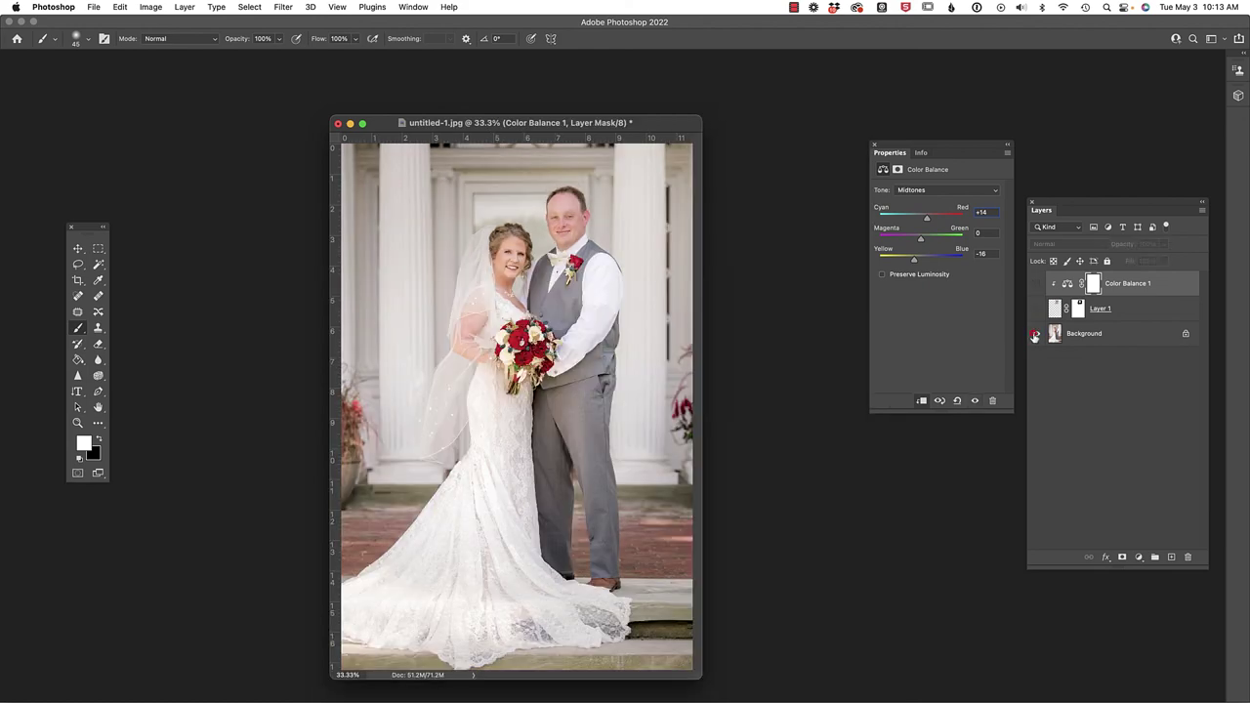
pyautogui.keyDown('alt'); pyautogui.click(1035, 334); pyautogui.keyUp('alt')
pyautogui.keyDown('alt'); pyautogui.click(1035, 334); pyautogui.keyUp('alt')
pyautogui.keyDown('alt'); pyautogui.click(1035, 334); pyautogui.keyUp('alt')
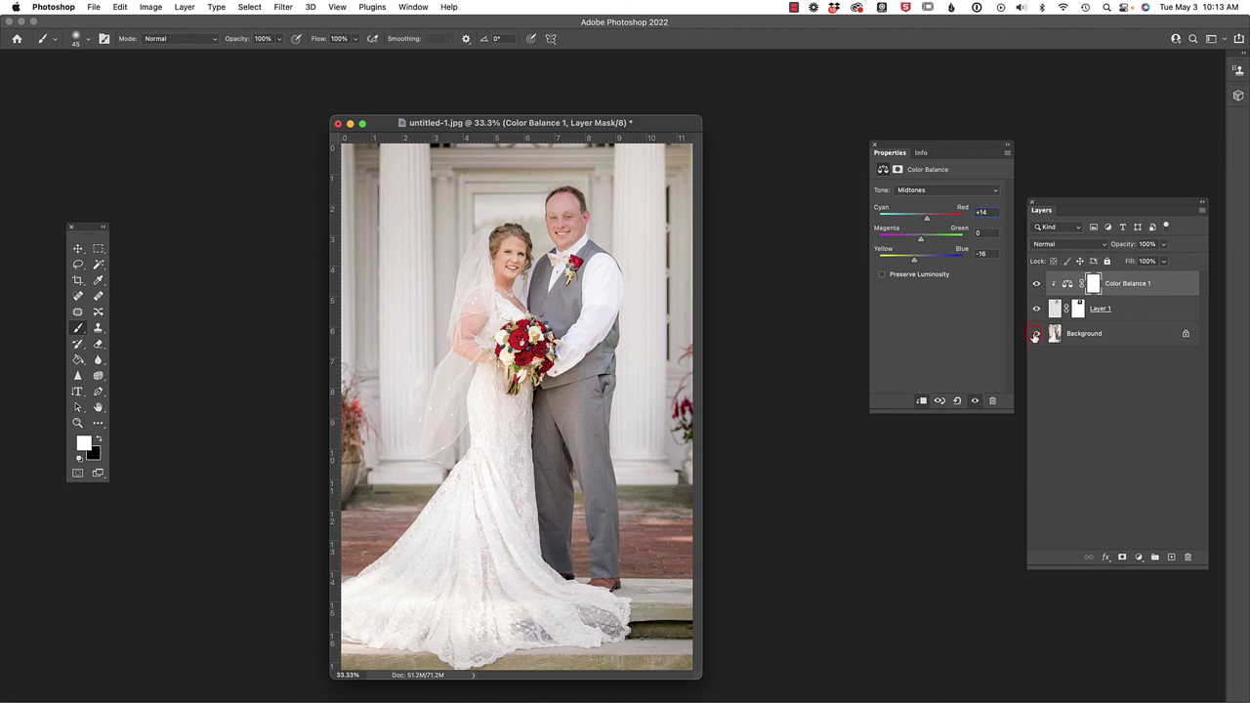
pyautogui.keyDown('alt'); pyautogui.click(1035, 334); pyautogui.keyUp('alt')
pyautogui.keyDown('alt'); pyautogui.click(1035, 334); pyautogui.keyUp('alt')
# Step: Add a Curves adjustment layer clipped to the layers below and brighten the RGB midtones from input 111 to output 125
pyautogui.click(1142, 557)
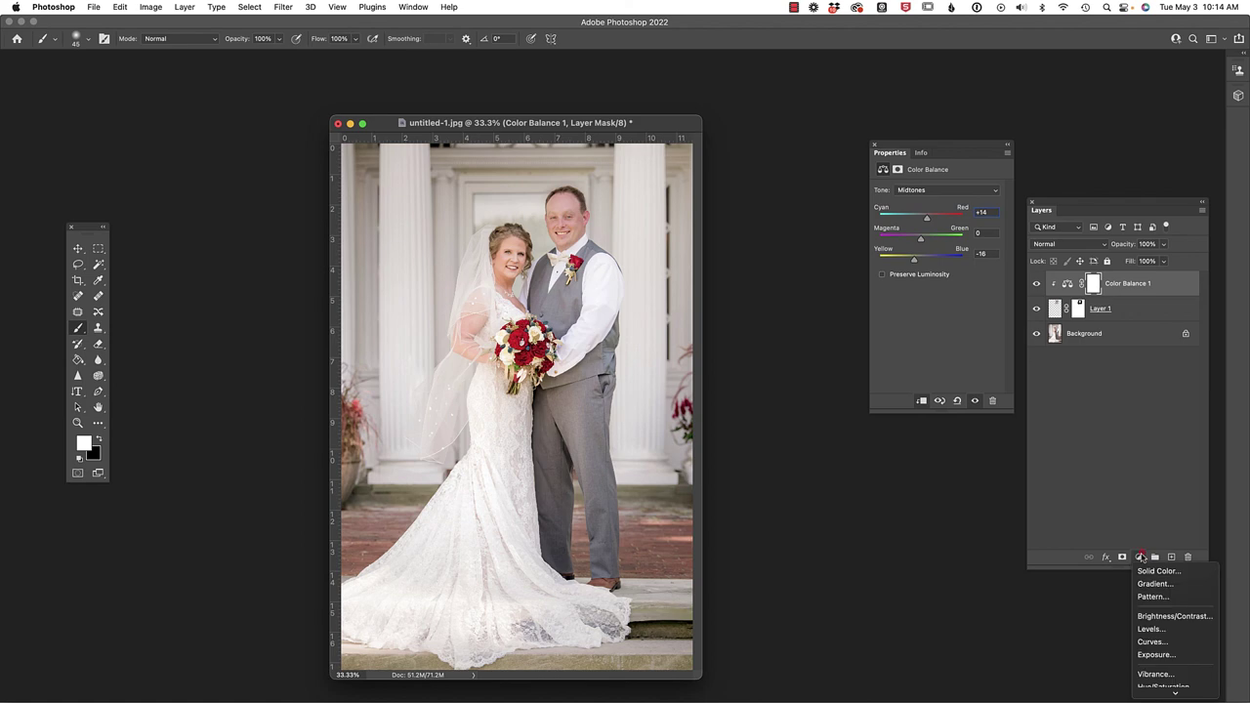
pyautogui.click(1140, 636)
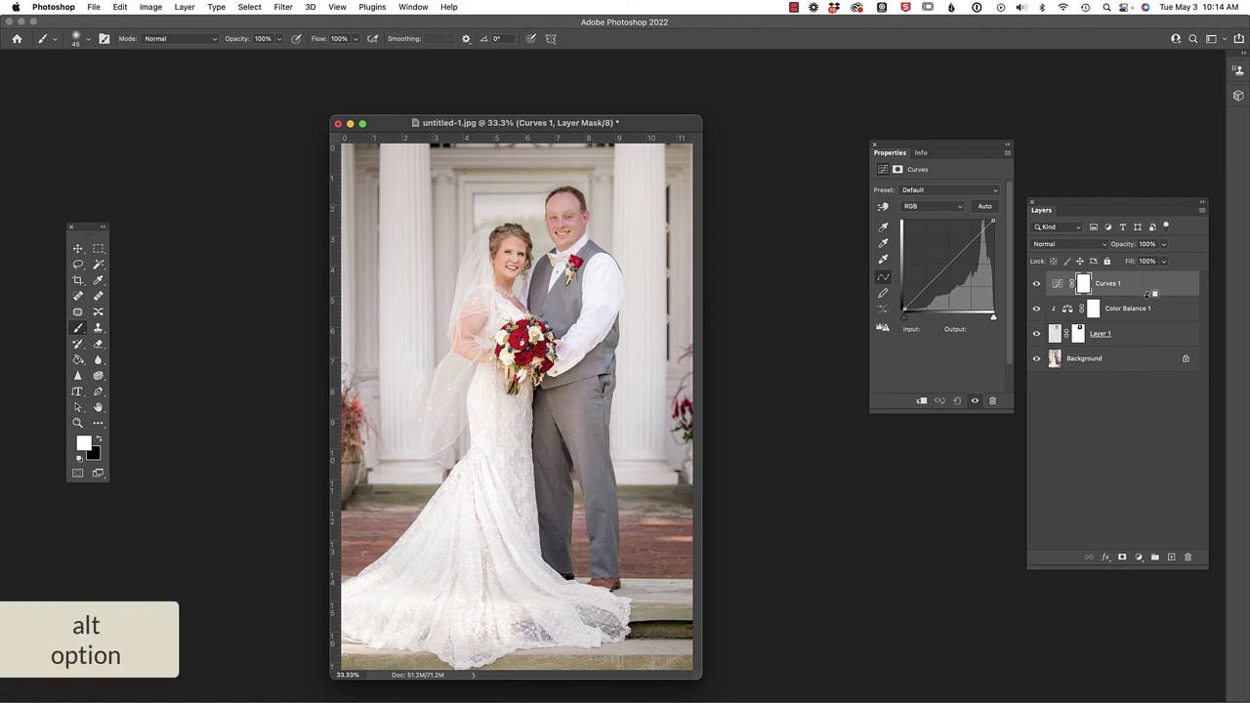
pyautogui.keyDown('alt'); pyautogui.click(1148, 295); pyautogui.keyUp('alt')
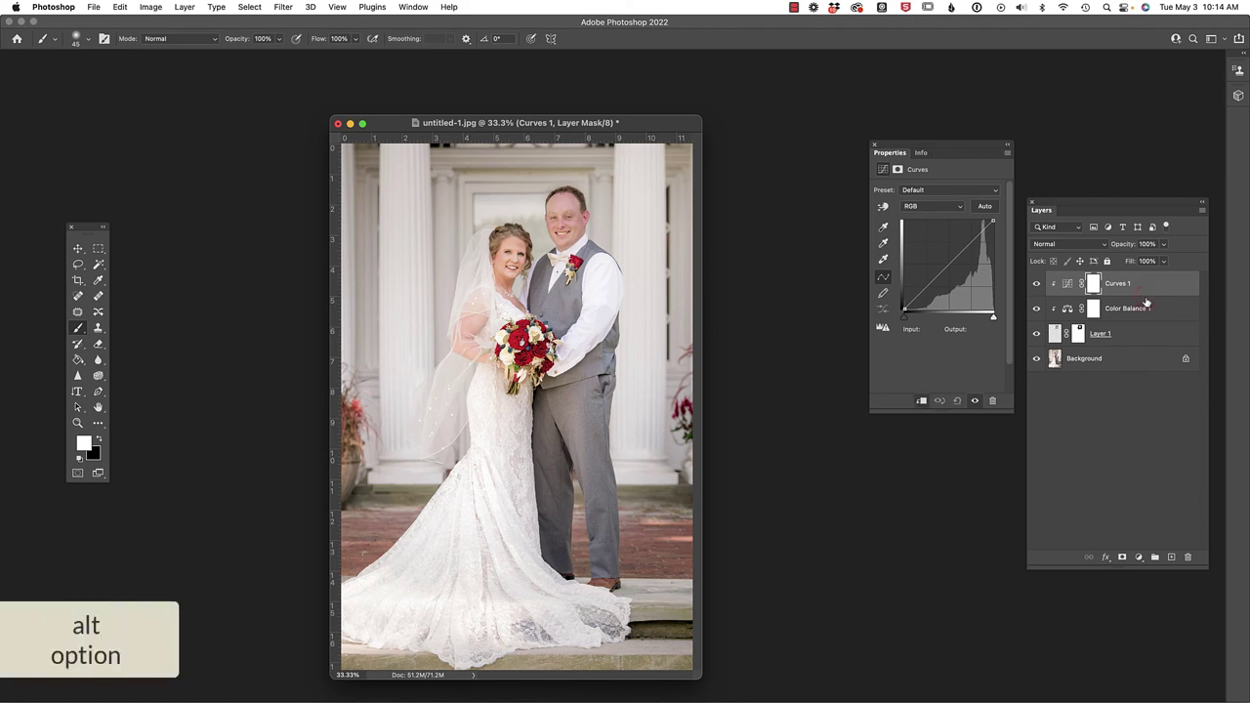
pyautogui.moveTo(945, 264)
pyautogui.mouseDown()
pyautogui.moveTo(938, 250)
pyautogui.moveTo(943, 264)
pyautogui.mouseUp()
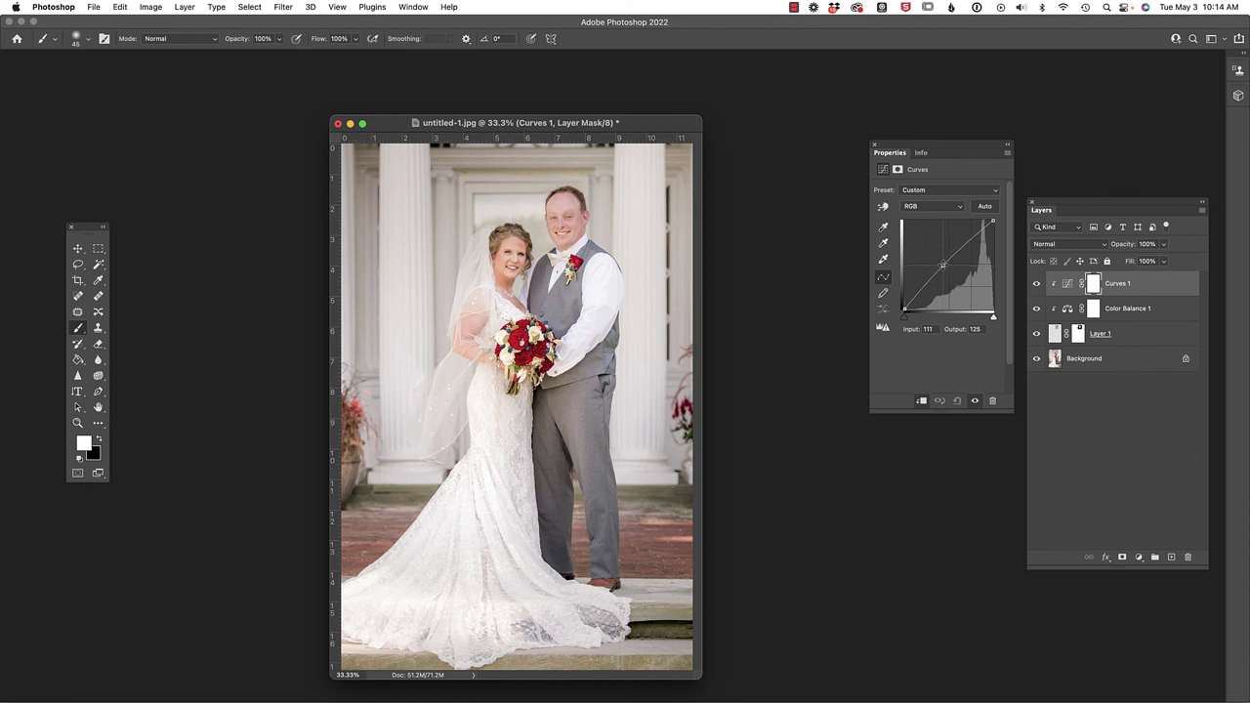
pyautogui.click(1036, 362)
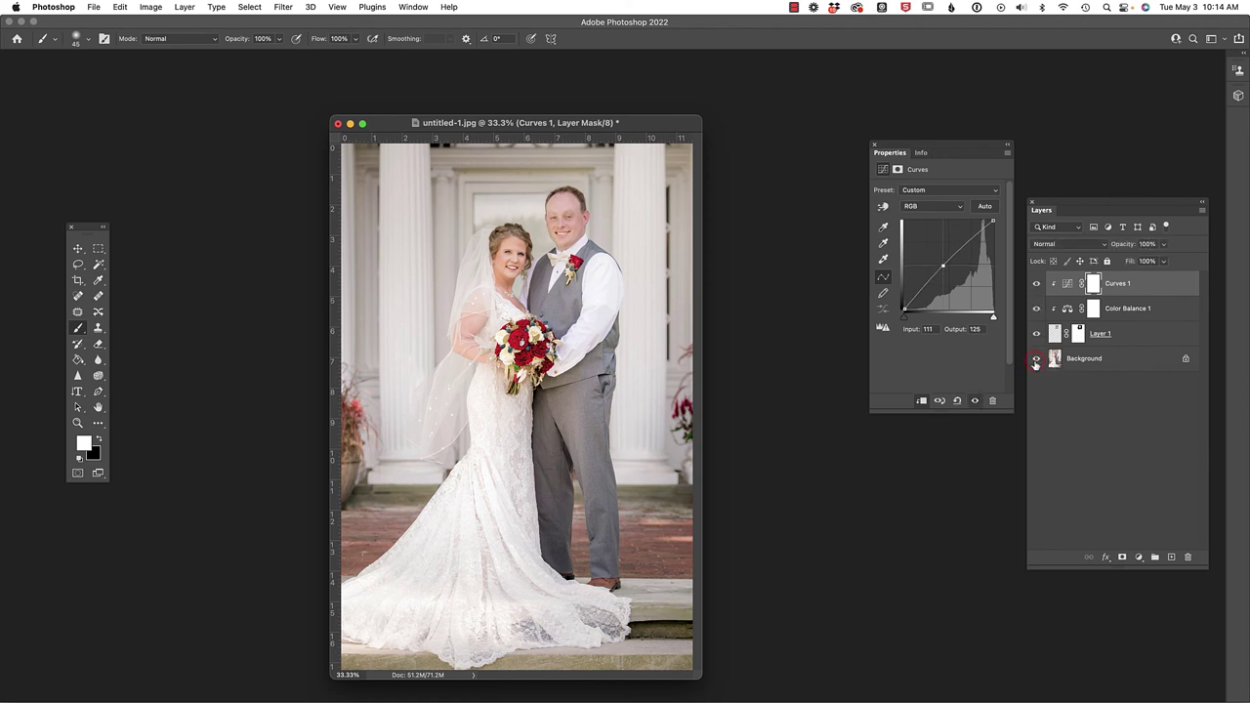